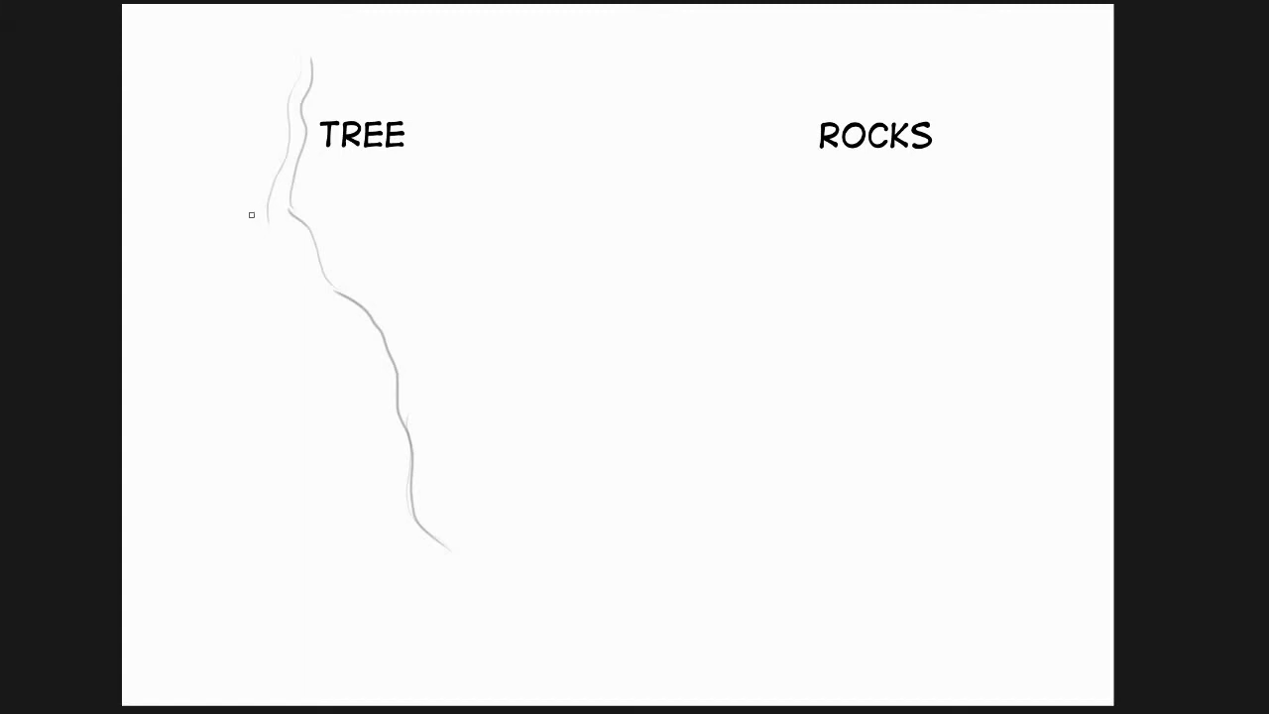
Sketch the tree's upper-left branch, the fork beside it and the long limb extending left from the trunk.
{"action": "mouse_move", "coordinate": [251, 214]}
{"action": "left_mouse_down"}
{"action": "mouse_move", "coordinate": [206, 133]}
{"action": "mouse_move", "coordinate": [200, 84]}
{"action": "left_mouse_up"}
{"action": "left_click_drag", "start_coordinate": [235, 222], "coordinate": [246, 258]}
{"action": "left_click_drag", "start_coordinate": [271, 214], "coordinate": [262, 237]}
{"action": "left_click_drag", "start_coordinate": [203, 294], "coordinate": [143, 311]}
{"action": "left_click_drag", "start_coordinate": [240, 301], "coordinate": [278, 331]}
Sketch the trunk's left edge and the spreading roots at its base, and reinforce the outline of the left limb.
{"action": "mouse_move", "coordinate": [246, 264]}
{"action": "left_mouse_down"}
{"action": "mouse_move", "coordinate": [304, 377]}
{"action": "mouse_move", "coordinate": [306, 521]}
{"action": "mouse_move", "coordinate": [207, 584]}
{"action": "mouse_move", "coordinate": [342, 516]}
{"action": "mouse_move", "coordinate": [268, 629]}
{"action": "mouse_move", "coordinate": [328, 566]}
{"action": "left_mouse_up"}
{"action": "left_click_drag", "start_coordinate": [337, 514], "coordinate": [342, 473]}
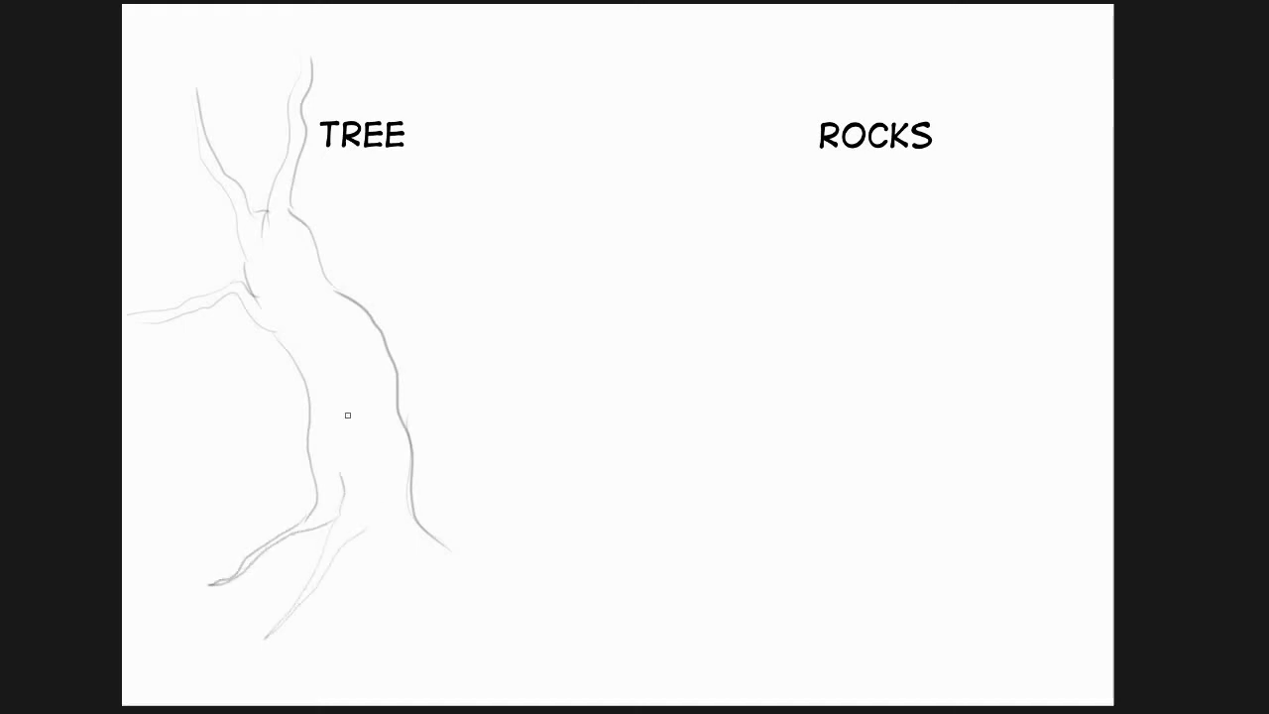
{"action": "left_click_drag", "start_coordinate": [369, 531], "coordinate": [394, 544]}
{"action": "mouse_move", "coordinate": [455, 608]}
{"action": "left_mouse_down"}
{"action": "mouse_move", "coordinate": [420, 567]}
{"action": "mouse_move", "coordinate": [381, 488]}
{"action": "left_mouse_up"}
{"action": "left_click_drag", "start_coordinate": [486, 584], "coordinate": [429, 519]}
{"action": "mouse_move", "coordinate": [128, 325]}
{"action": "left_mouse_down"}
{"action": "mouse_move", "coordinate": [217, 302]}
{"action": "mouse_move", "coordinate": [163, 299]}
{"action": "mouse_move", "coordinate": [244, 283]}
{"action": "left_mouse_up"}
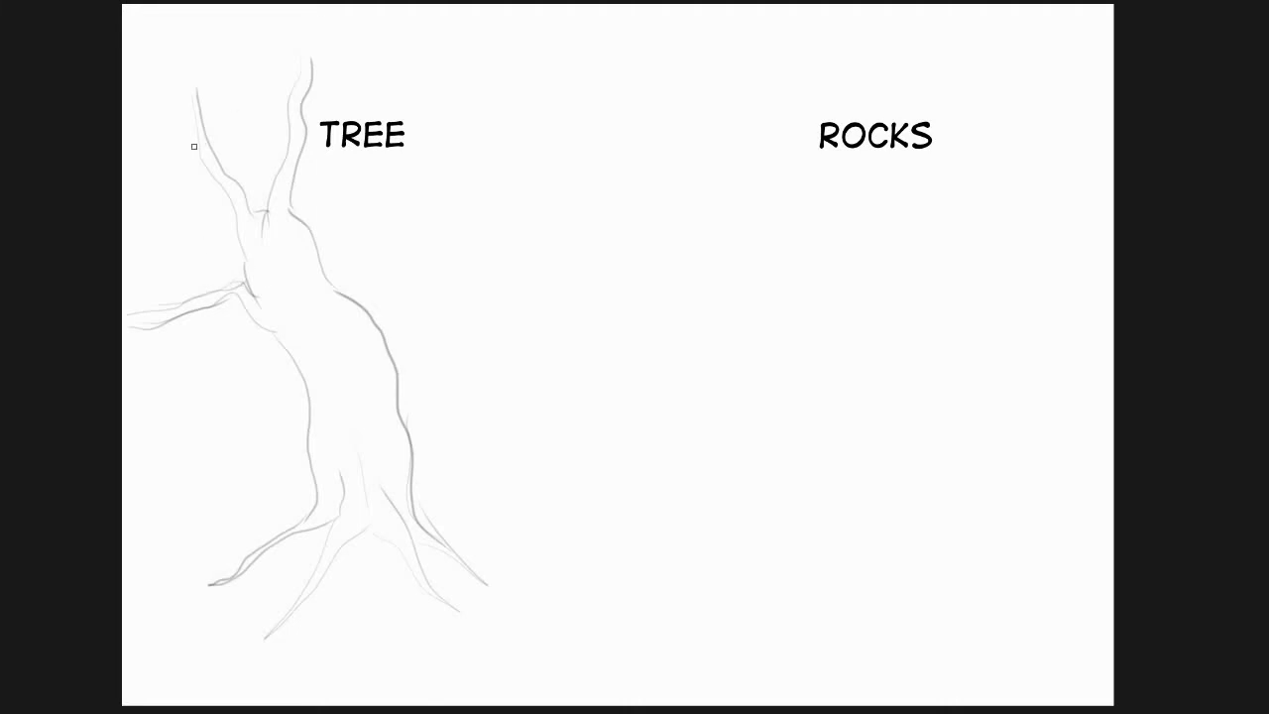
Outline bumpy, rounded foliage clumps at the tops of both upper branches and above the left limb.
{"action": "left_click_drag", "start_coordinate": [195, 147], "coordinate": [186, 76]}
{"action": "left_click_drag", "start_coordinate": [294, 87], "coordinate": [299, 52]}
{"action": "left_click_drag", "start_coordinate": [358, 65], "coordinate": [408, 13]}
{"action": "left_click_drag", "start_coordinate": [291, 31], "coordinate": [275, 23]}
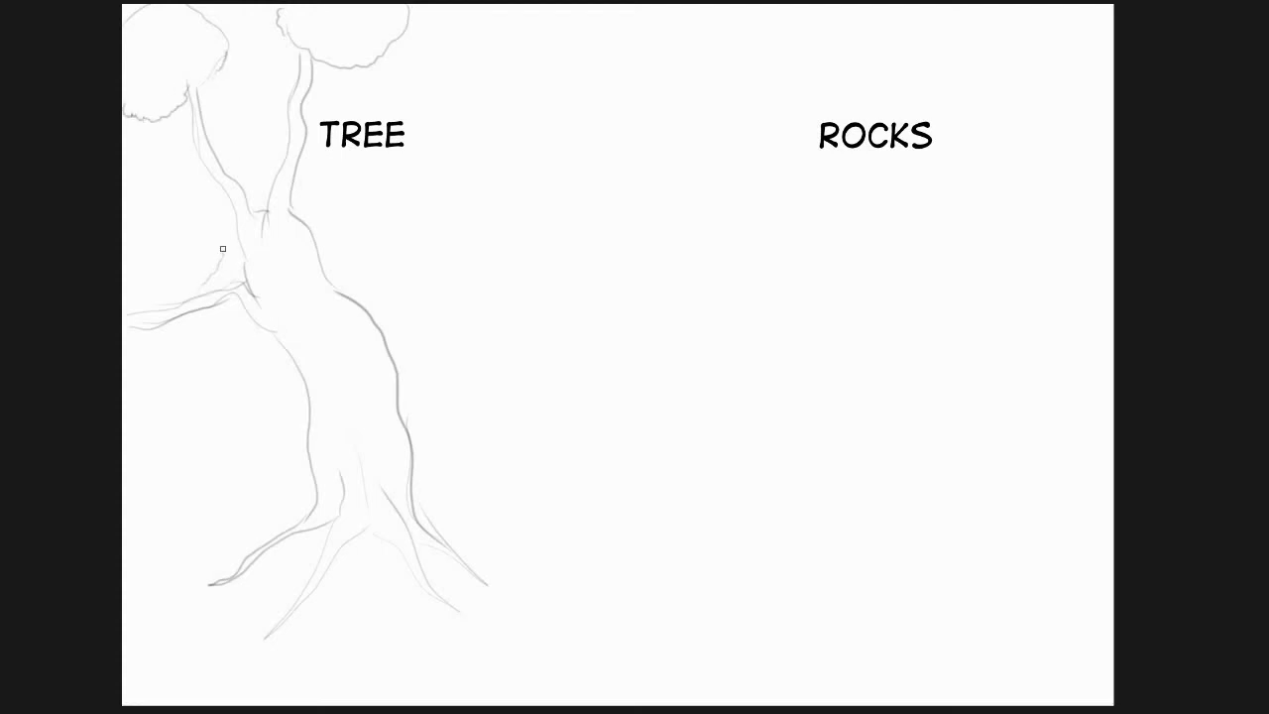
{"action": "mouse_move", "coordinate": [223, 248]}
{"action": "left_mouse_down"}
{"action": "mouse_move", "coordinate": [204, 206]}
{"action": "mouse_move", "coordinate": [177, 193]}
{"action": "mouse_move", "coordinate": [147, 201]}
{"action": "left_mouse_up"}
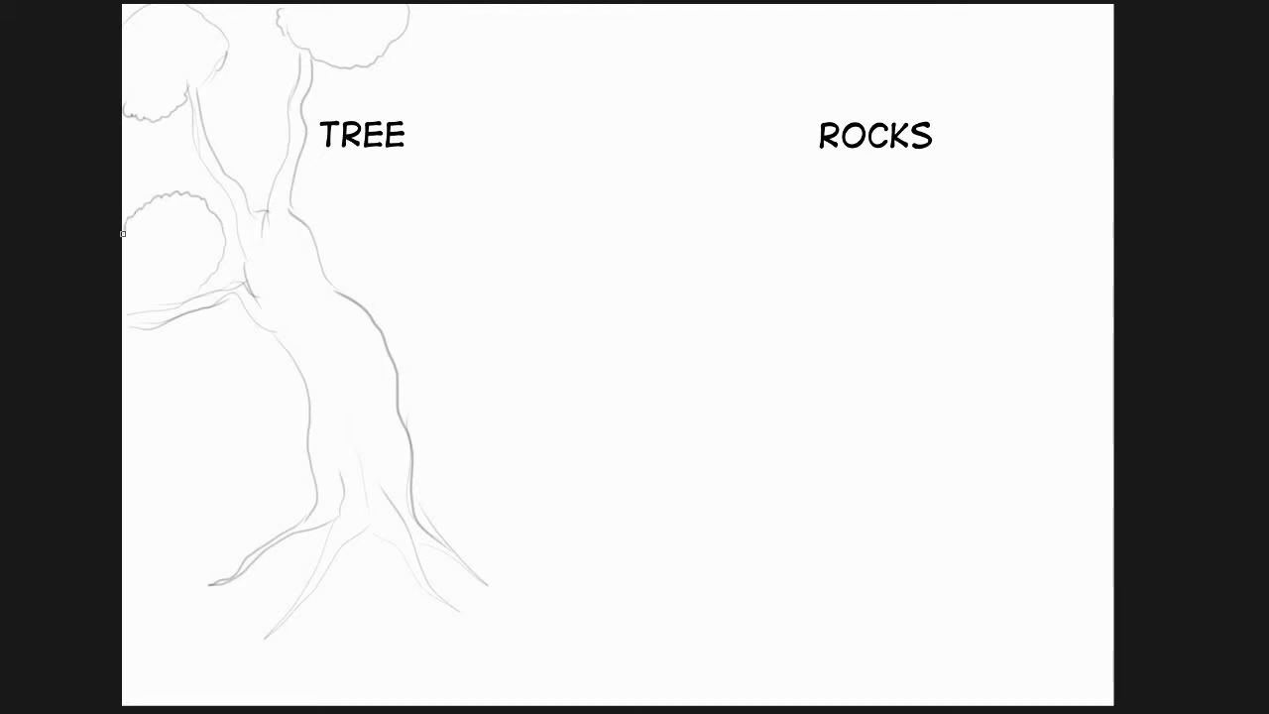
{"action": "left_click_drag", "start_coordinate": [147, 294], "coordinate": [188, 291]}
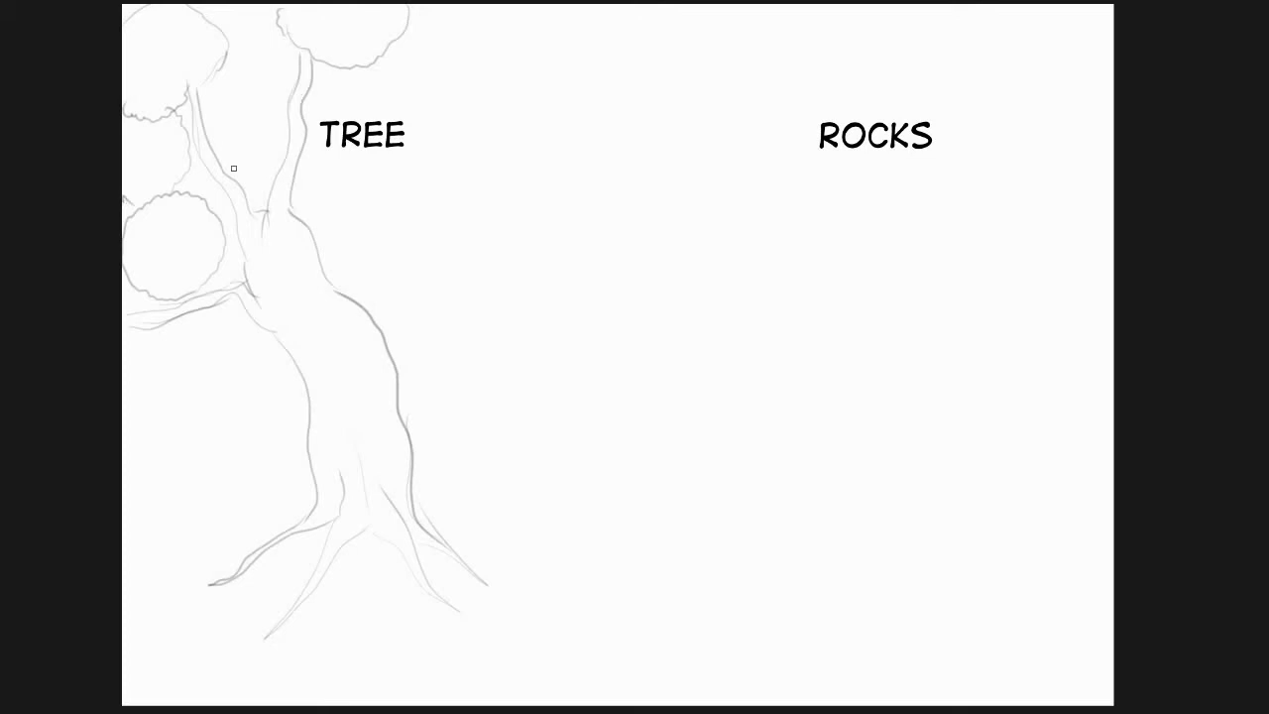
Outline further foliage clumps between the two upper branches, around the right branch and below the left limb.
{"action": "left_click_drag", "start_coordinate": [285, 116], "coordinate": [245, 68]}
{"action": "left_click_drag", "start_coordinate": [327, 101], "coordinate": [369, 75]}
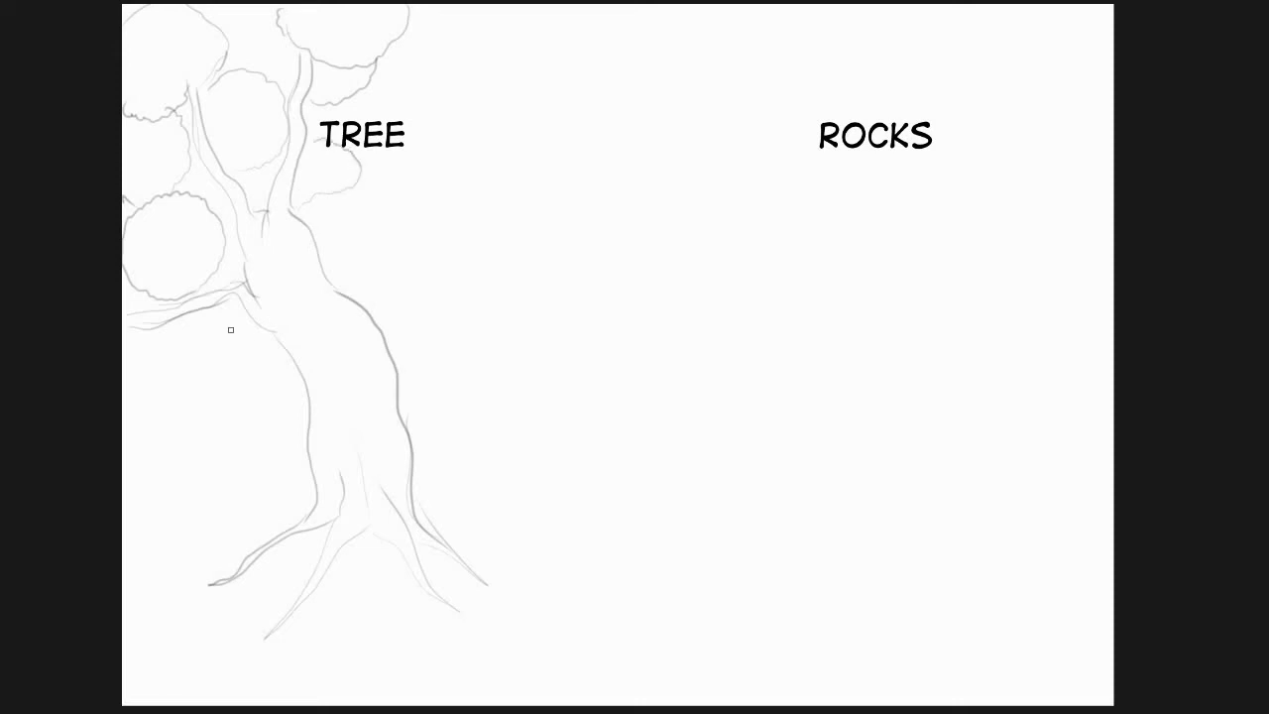
{"action": "mouse_move", "coordinate": [230, 310]}
{"action": "left_mouse_down"}
{"action": "mouse_move", "coordinate": [238, 378]}
{"action": "mouse_move", "coordinate": [227, 388]}
{"action": "mouse_move", "coordinate": [184, 390]}
{"action": "mouse_move", "coordinate": [158, 353]}
{"action": "left_mouse_up"}
{"action": "left_click_drag", "start_coordinate": [227, 52], "coordinate": [258, 64]}
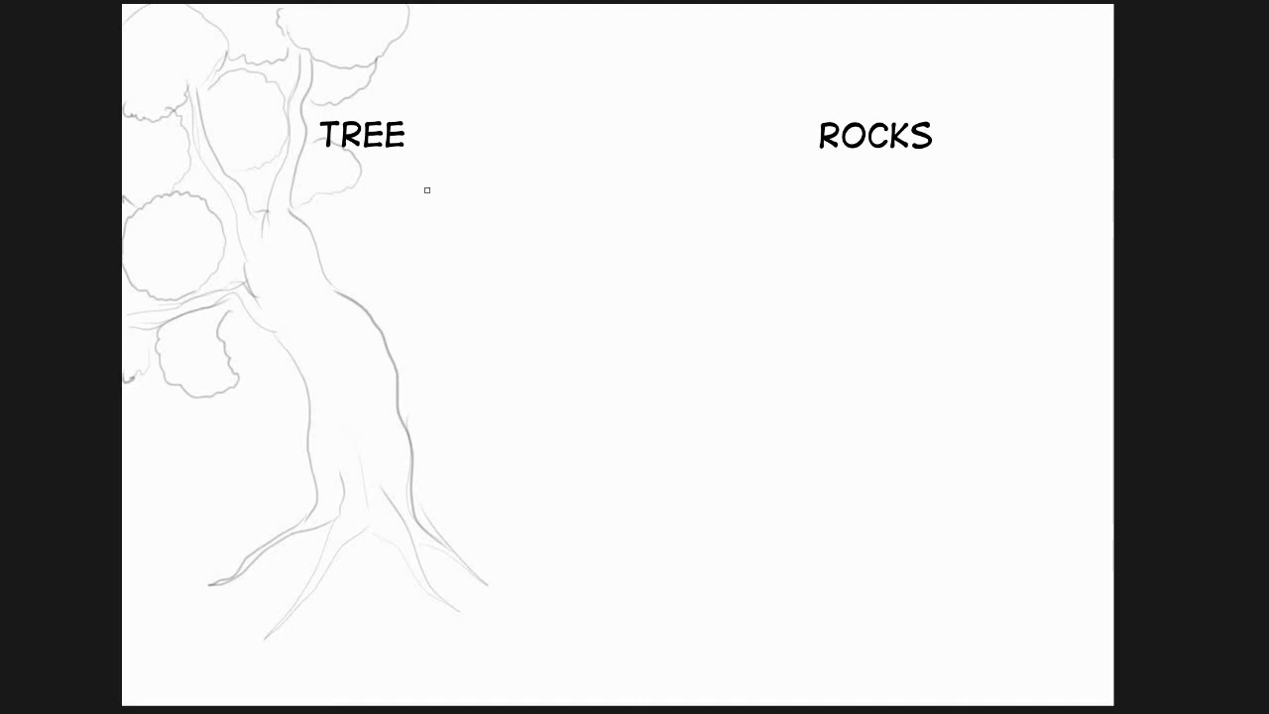
Draw a diagonal light-direction arrow to the right of the TREE label, pointing down toward the trunk.
{"action": "scroll", "coordinate": [259, 236], "scroll_direction": "up", "scroll_amount": 1}
{"action": "left_click_drag", "start_coordinate": [373, 297], "coordinate": [468, 347]}
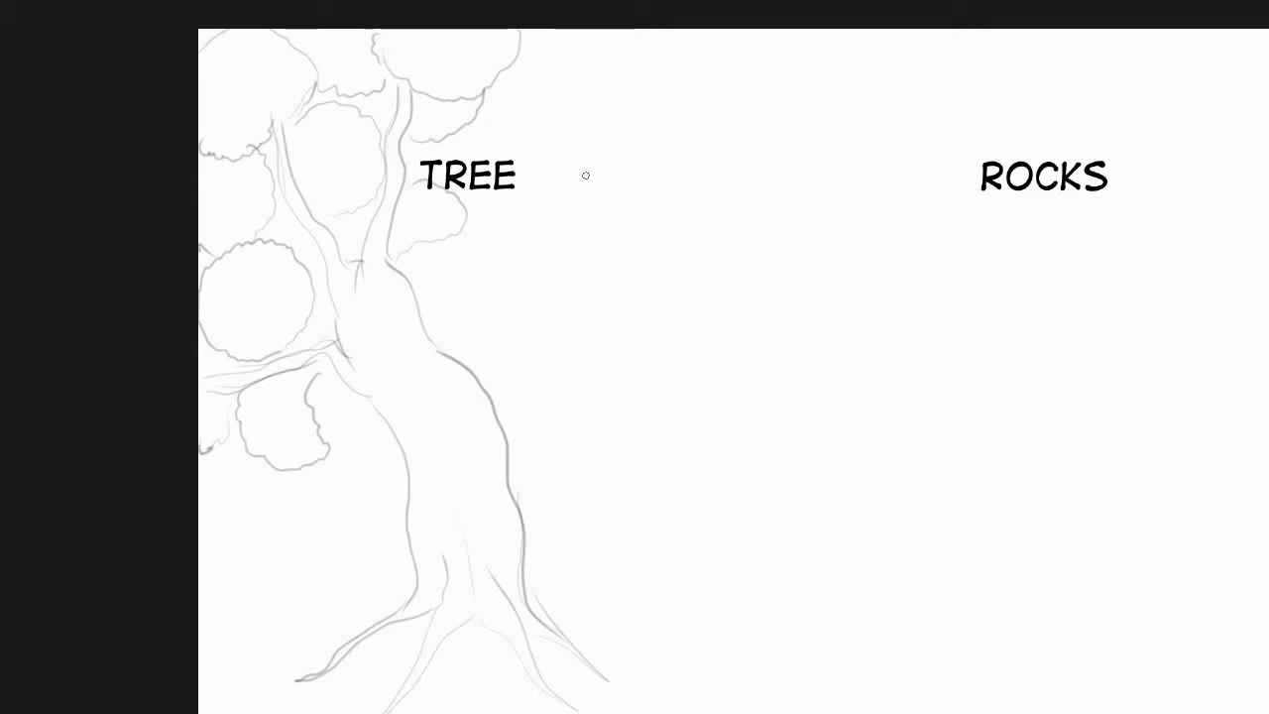
{"action": "mouse_move", "coordinate": [600, 155]}
{"action": "left_mouse_down"}
{"action": "mouse_move", "coordinate": [505, 244]}
{"action": "mouse_move", "coordinate": [555, 222]}
{"action": "left_mouse_up"}
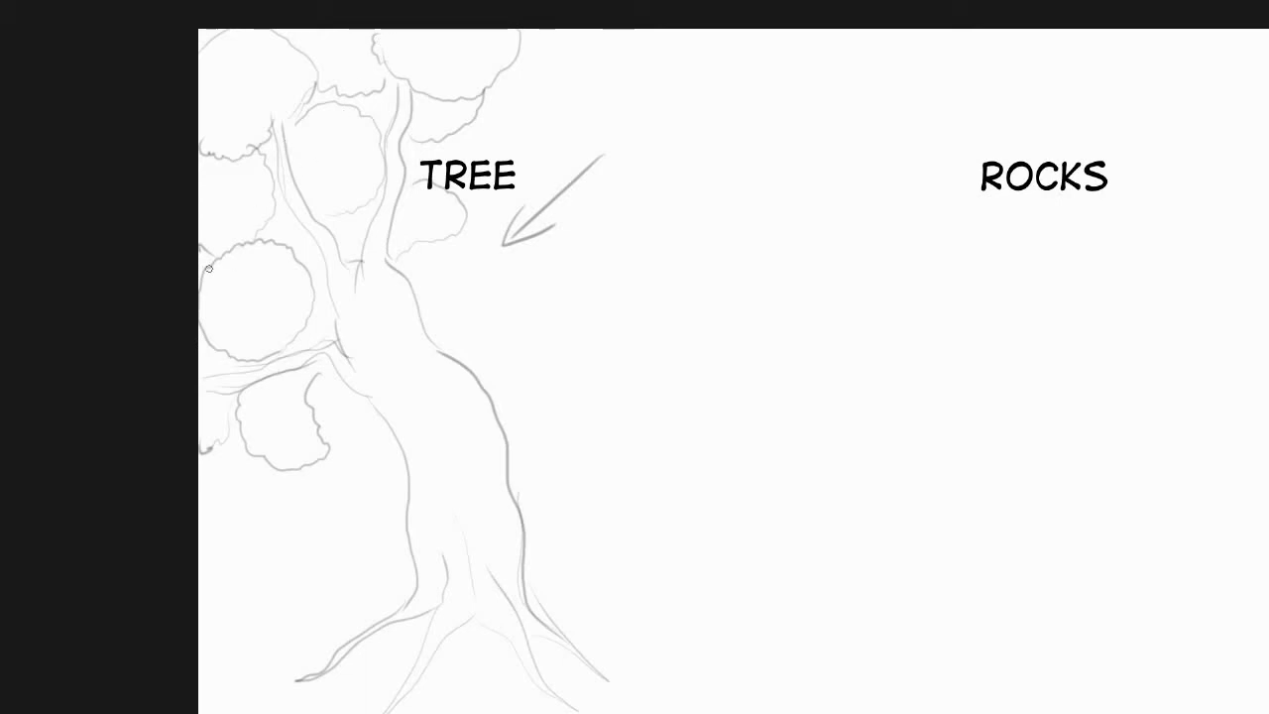
Shade the round clump above the left limb with curly leaf strokes, darkest at its lower left, and texture the area just above it.
{"action": "mouse_move", "coordinate": [209, 296]}
{"action": "left_mouse_down"}
{"action": "mouse_move", "coordinate": [230, 288]}
{"action": "mouse_move", "coordinate": [208, 319]}
{"action": "mouse_move", "coordinate": [223, 330]}
{"action": "mouse_move", "coordinate": [226, 313]}
{"action": "mouse_move", "coordinate": [220, 335]}
{"action": "mouse_move", "coordinate": [261, 343]}
{"action": "mouse_move", "coordinate": [273, 315]}
{"action": "mouse_move", "coordinate": [231, 264]}
{"action": "mouse_move", "coordinate": [291, 284]}
{"action": "mouse_move", "coordinate": [285, 342]}
{"action": "mouse_move", "coordinate": [232, 348]}
{"action": "mouse_move", "coordinate": [208, 295]}
{"action": "mouse_move", "coordinate": [253, 337]}
{"action": "mouse_move", "coordinate": [260, 311]}
{"action": "mouse_move", "coordinate": [203, 312]}
{"action": "mouse_move", "coordinate": [236, 343]}
{"action": "mouse_move", "coordinate": [248, 327]}
{"action": "mouse_move", "coordinate": [292, 340]}
{"action": "mouse_move", "coordinate": [205, 287]}
{"action": "left_mouse_up"}
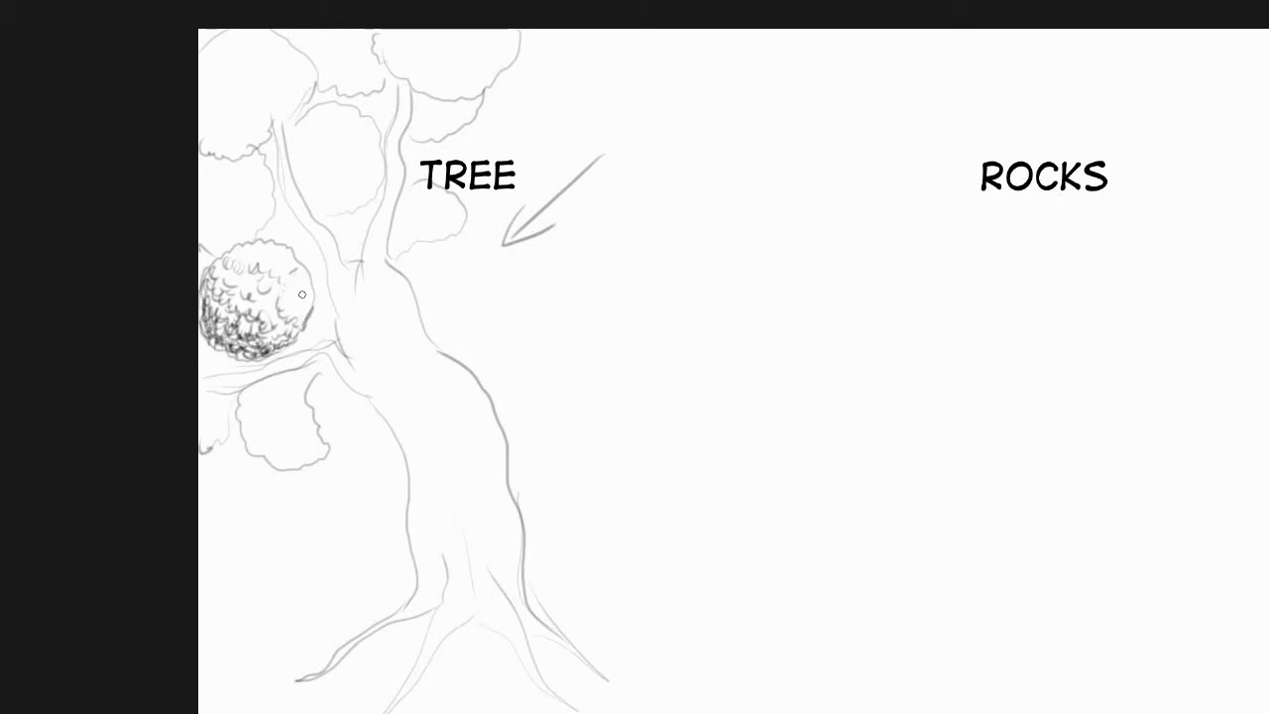
{"action": "scroll", "coordinate": [254, 227], "scroll_direction": "up", "scroll_amount": 1}
{"action": "left_click_drag", "start_coordinate": [246, 143], "coordinate": [272, 196]}
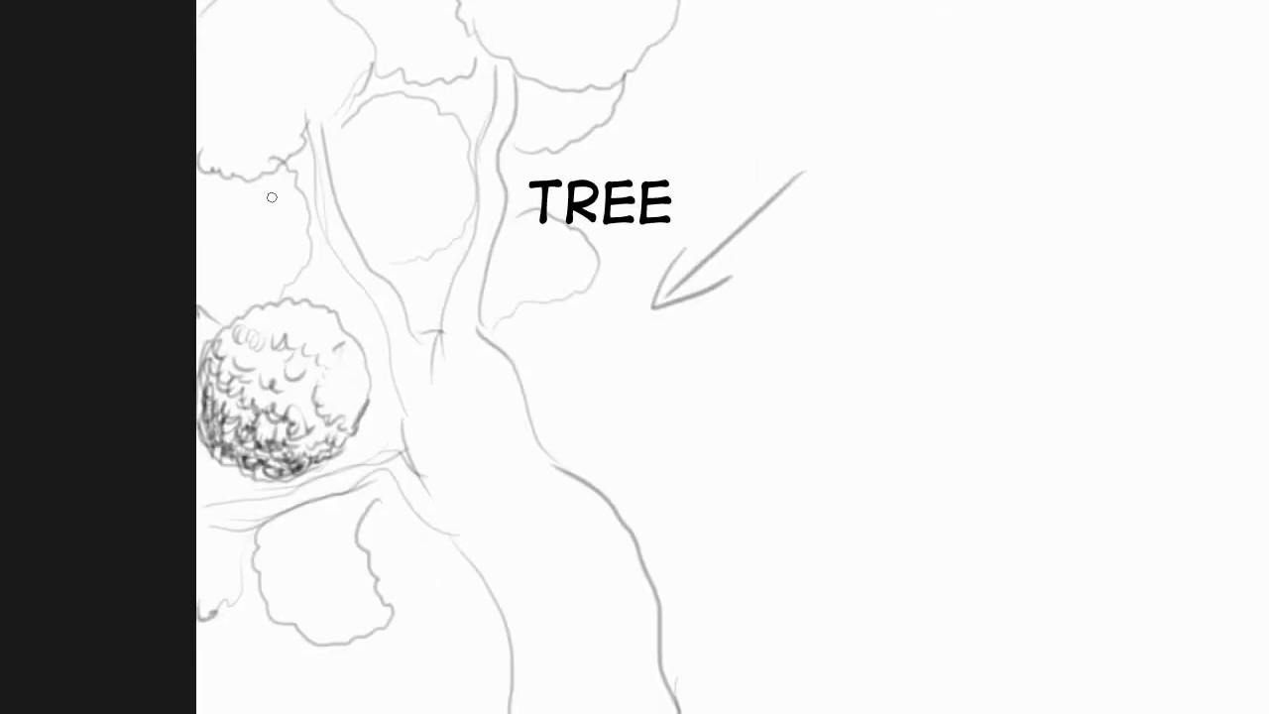
{"action": "mouse_move", "coordinate": [201, 301]}
{"action": "left_mouse_down"}
{"action": "mouse_move", "coordinate": [256, 284]}
{"action": "mouse_move", "coordinate": [238, 282]}
{"action": "left_mouse_up"}
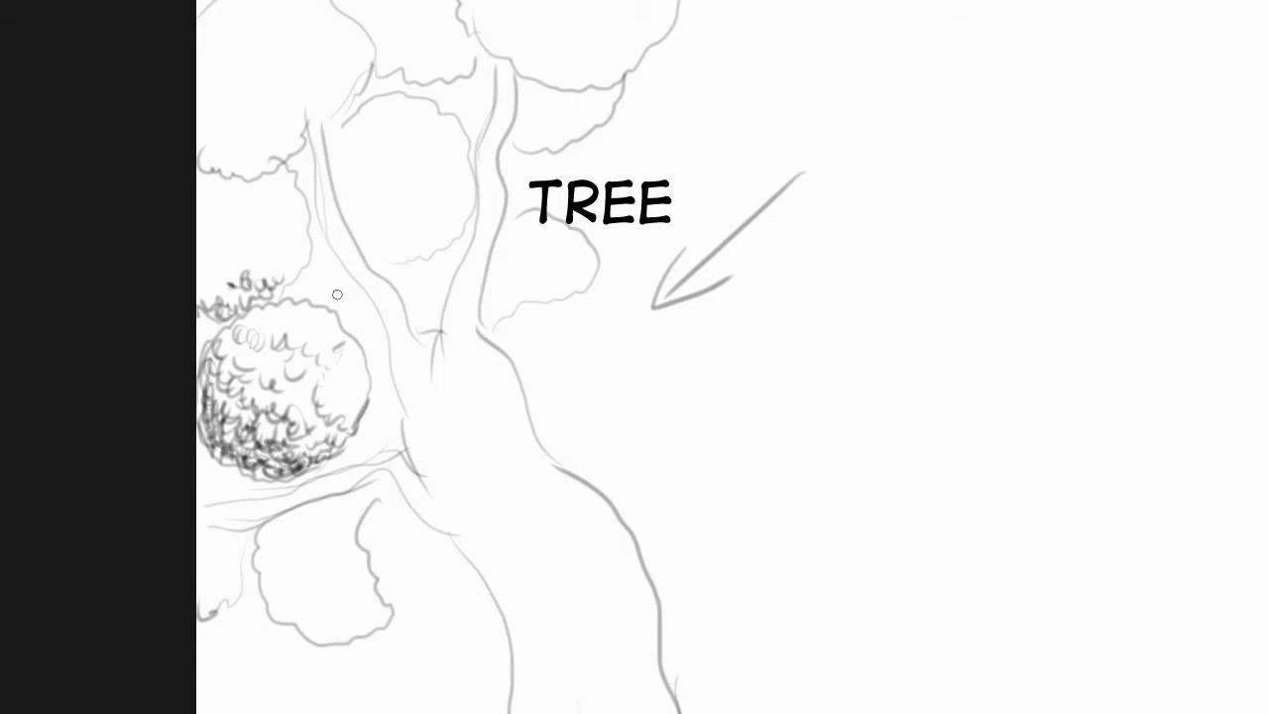
Add short connecting branches from the trunk and upper-left branch to the foliage clumps around them.
{"action": "left_click_drag", "start_coordinate": [374, 391], "coordinate": [396, 409]}
{"action": "left_click_drag", "start_coordinate": [327, 266], "coordinate": [374, 329]}
{"action": "left_click_drag", "start_coordinate": [417, 262], "coordinate": [436, 327]}
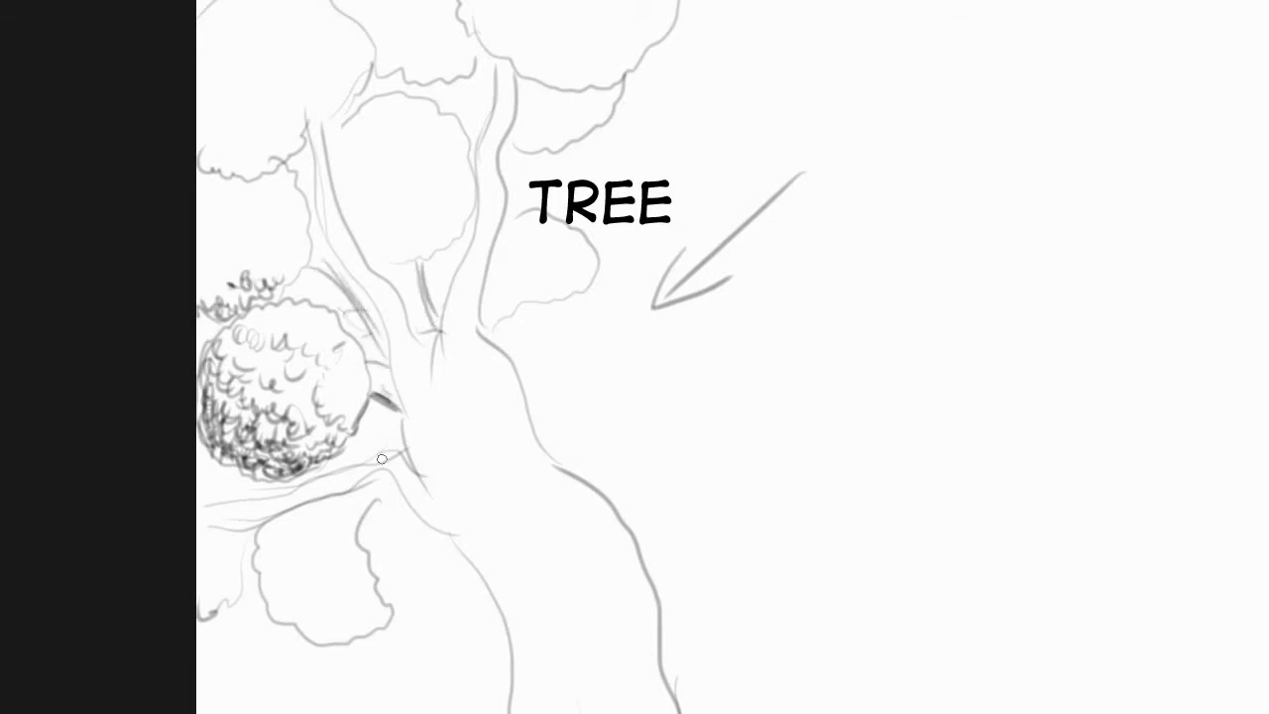
Scribble leaf texture over the clumps below the left limb and above the round clump, filling the gaps between them darkly.
{"action": "mouse_move", "coordinate": [272, 536]}
{"action": "left_mouse_down"}
{"action": "mouse_move", "coordinate": [292, 603]}
{"action": "mouse_move", "coordinate": [370, 622]}
{"action": "mouse_move", "coordinate": [330, 621]}
{"action": "mouse_move", "coordinate": [311, 586]}
{"action": "mouse_move", "coordinate": [351, 589]}
{"action": "mouse_move", "coordinate": [360, 609]}
{"action": "mouse_move", "coordinate": [321, 600]}
{"action": "mouse_move", "coordinate": [375, 597]}
{"action": "mouse_move", "coordinate": [348, 570]}
{"action": "mouse_move", "coordinate": [368, 480]}
{"action": "mouse_move", "coordinate": [338, 501]}
{"action": "mouse_move", "coordinate": [337, 539]}
{"action": "mouse_move", "coordinate": [319, 509]}
{"action": "mouse_move", "coordinate": [336, 556]}
{"action": "mouse_move", "coordinate": [305, 528]}
{"action": "mouse_move", "coordinate": [294, 535]}
{"action": "mouse_move", "coordinate": [326, 557]}
{"action": "mouse_move", "coordinate": [295, 544]}
{"action": "mouse_move", "coordinate": [284, 555]}
{"action": "mouse_move", "coordinate": [292, 581]}
{"action": "mouse_move", "coordinate": [367, 554]}
{"action": "mouse_move", "coordinate": [301, 578]}
{"action": "mouse_move", "coordinate": [281, 560]}
{"action": "mouse_move", "coordinate": [274, 584]}
{"action": "mouse_move", "coordinate": [256, 562]}
{"action": "mouse_move", "coordinate": [269, 607]}
{"action": "mouse_move", "coordinate": [324, 639]}
{"action": "mouse_move", "coordinate": [369, 626]}
{"action": "mouse_move", "coordinate": [280, 532]}
{"action": "mouse_move", "coordinate": [288, 516]}
{"action": "mouse_move", "coordinate": [295, 558]}
{"action": "mouse_move", "coordinate": [275, 527]}
{"action": "mouse_move", "coordinate": [267, 585]}
{"action": "mouse_move", "coordinate": [302, 580]}
{"action": "mouse_move", "coordinate": [275, 581]}
{"action": "mouse_move", "coordinate": [299, 617]}
{"action": "mouse_move", "coordinate": [336, 598]}
{"action": "mouse_move", "coordinate": [276, 606]}
{"action": "mouse_move", "coordinate": [306, 615]}
{"action": "mouse_move", "coordinate": [335, 598]}
{"action": "mouse_move", "coordinate": [306, 627]}
{"action": "mouse_move", "coordinate": [377, 598]}
{"action": "mouse_move", "coordinate": [331, 584]}
{"action": "mouse_move", "coordinate": [347, 571]}
{"action": "mouse_move", "coordinate": [303, 556]}
{"action": "mouse_move", "coordinate": [312, 536]}
{"action": "mouse_move", "coordinate": [289, 528]}
{"action": "mouse_move", "coordinate": [266, 543]}
{"action": "mouse_move", "coordinate": [319, 574]}
{"action": "mouse_move", "coordinate": [355, 631]}
{"action": "mouse_move", "coordinate": [356, 582]}
{"action": "mouse_move", "coordinate": [307, 503]}
{"action": "left_mouse_up"}
{"action": "mouse_move", "coordinate": [208, 535]}
{"action": "left_mouse_down"}
{"action": "mouse_move", "coordinate": [255, 521]}
{"action": "mouse_move", "coordinate": [211, 536]}
{"action": "mouse_move", "coordinate": [253, 533]}
{"action": "mouse_move", "coordinate": [227, 535]}
{"action": "mouse_move", "coordinate": [246, 549]}
{"action": "mouse_move", "coordinate": [209, 546]}
{"action": "mouse_move", "coordinate": [206, 558]}
{"action": "mouse_move", "coordinate": [234, 560]}
{"action": "mouse_move", "coordinate": [201, 602]}
{"action": "mouse_move", "coordinate": [247, 555]}
{"action": "left_mouse_up"}
{"action": "mouse_move", "coordinate": [203, 464]}
{"action": "left_mouse_down"}
{"action": "mouse_move", "coordinate": [265, 480]}
{"action": "mouse_move", "coordinate": [219, 492]}
{"action": "mouse_move", "coordinate": [206, 473]}
{"action": "mouse_move", "coordinate": [261, 481]}
{"action": "mouse_move", "coordinate": [204, 494]}
{"action": "mouse_move", "coordinate": [191, 427]}
{"action": "left_mouse_up"}
{"action": "mouse_move", "coordinate": [200, 315]}
{"action": "left_mouse_down"}
{"action": "mouse_move", "coordinate": [206, 351]}
{"action": "mouse_move", "coordinate": [297, 280]}
{"action": "mouse_move", "coordinate": [322, 276]}
{"action": "mouse_move", "coordinate": [358, 316]}
{"action": "left_mouse_up"}
{"action": "mouse_move", "coordinate": [206, 281]}
{"action": "left_mouse_down"}
{"action": "mouse_move", "coordinate": [233, 266]}
{"action": "mouse_move", "coordinate": [210, 263]}
{"action": "mouse_move", "coordinate": [249, 258]}
{"action": "mouse_move", "coordinate": [214, 266]}
{"action": "left_mouse_up"}
{"action": "mouse_move", "coordinate": [202, 199]}
{"action": "left_mouse_down"}
{"action": "mouse_move", "coordinate": [275, 260]}
{"action": "mouse_move", "coordinate": [286, 231]}
{"action": "mouse_move", "coordinate": [200, 189]}
{"action": "mouse_move", "coordinate": [267, 188]}
{"action": "mouse_move", "coordinate": [285, 217]}
{"action": "mouse_move", "coordinate": [298, 203]}
{"action": "mouse_move", "coordinate": [218, 263]}
{"action": "mouse_move", "coordinate": [289, 265]}
{"action": "mouse_move", "coordinate": [240, 295]}
{"action": "mouse_move", "coordinate": [220, 269]}
{"action": "mouse_move", "coordinate": [213, 307]}
{"action": "mouse_move", "coordinate": [270, 313]}
{"action": "mouse_move", "coordinate": [254, 262]}
{"action": "mouse_move", "coordinate": [212, 259]}
{"action": "mouse_move", "coordinate": [203, 184]}
{"action": "left_mouse_up"}
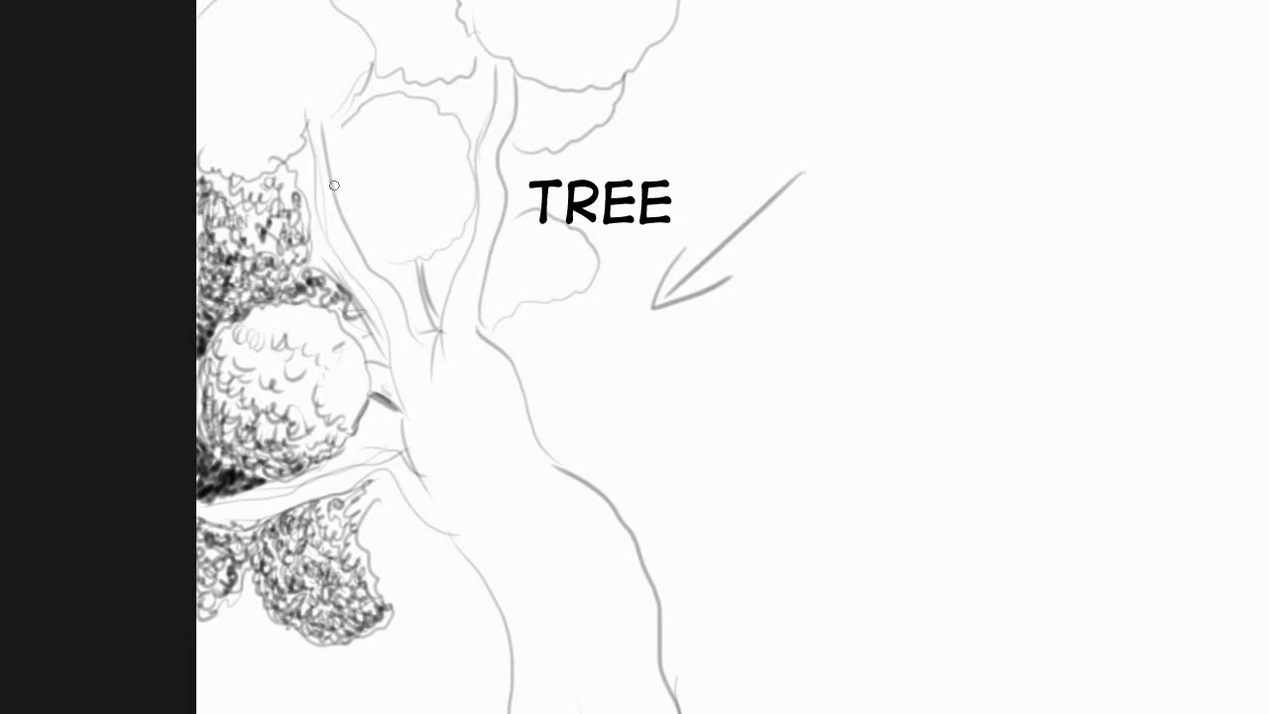
Shade the lower part of the top-left clump and the whole clump between the two upper branches with leaf scribbles.
{"action": "mouse_move", "coordinate": [307, 138]}
{"action": "left_mouse_down"}
{"action": "mouse_move", "coordinate": [280, 115]}
{"action": "mouse_move", "coordinate": [256, 145]}
{"action": "mouse_move", "coordinate": [234, 105]}
{"action": "mouse_move", "coordinate": [250, 162]}
{"action": "mouse_move", "coordinate": [220, 113]}
{"action": "mouse_move", "coordinate": [203, 139]}
{"action": "mouse_move", "coordinate": [218, 75]}
{"action": "mouse_move", "coordinate": [254, 107]}
{"action": "left_mouse_up"}
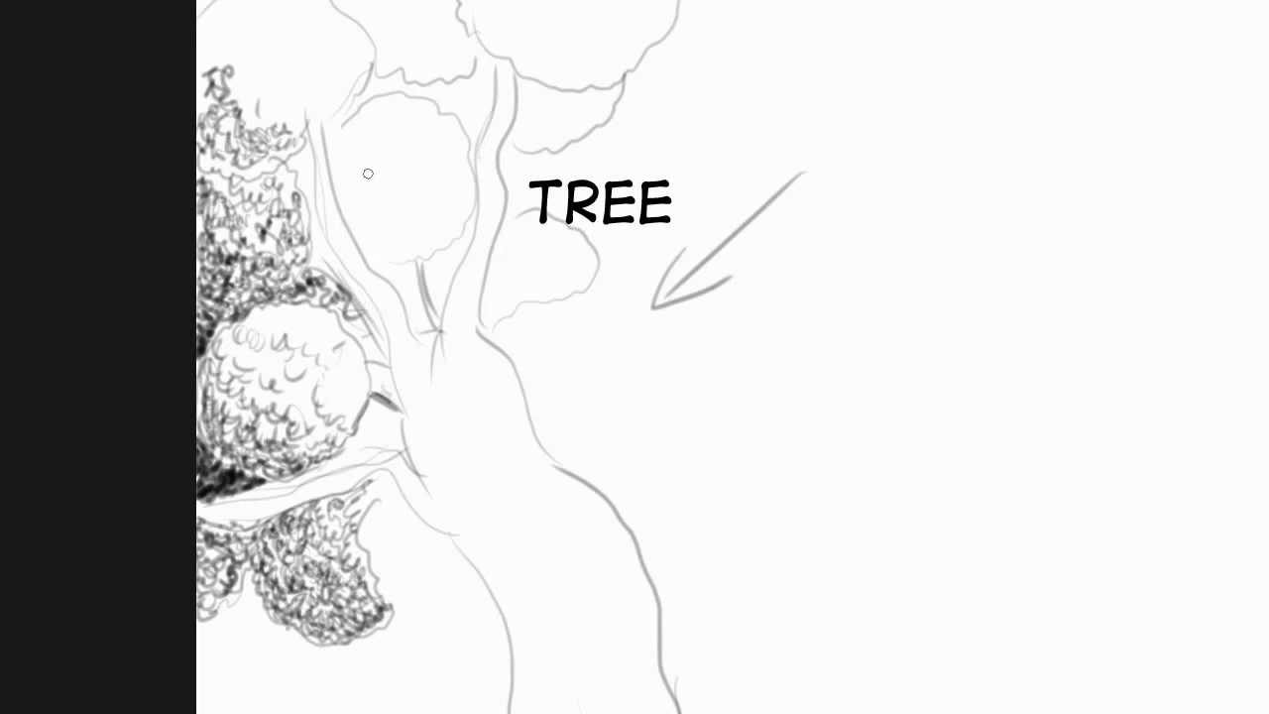
{"action": "mouse_move", "coordinate": [368, 173]}
{"action": "left_mouse_down"}
{"action": "mouse_move", "coordinate": [349, 139]}
{"action": "mouse_move", "coordinate": [350, 168]}
{"action": "mouse_move", "coordinate": [399, 109]}
{"action": "mouse_move", "coordinate": [367, 123]}
{"action": "mouse_move", "coordinate": [356, 158]}
{"action": "mouse_move", "coordinate": [412, 104]}
{"action": "mouse_move", "coordinate": [391, 151]}
{"action": "mouse_move", "coordinate": [406, 163]}
{"action": "mouse_move", "coordinate": [345, 203]}
{"action": "mouse_move", "coordinate": [372, 233]}
{"action": "left_mouse_up"}
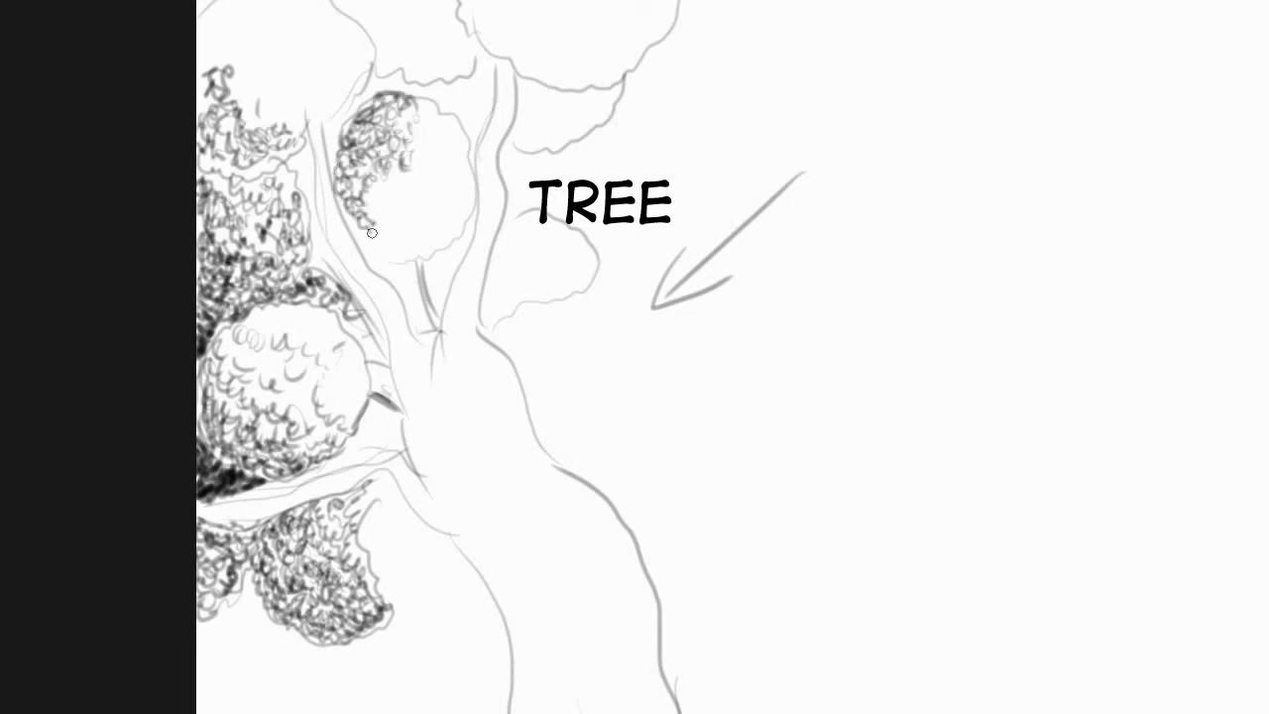
{"action": "mouse_move", "coordinate": [301, 154]}
{"action": "left_mouse_down"}
{"action": "mouse_move", "coordinate": [317, 259]}
{"action": "mouse_move", "coordinate": [342, 283]}
{"action": "left_mouse_up"}
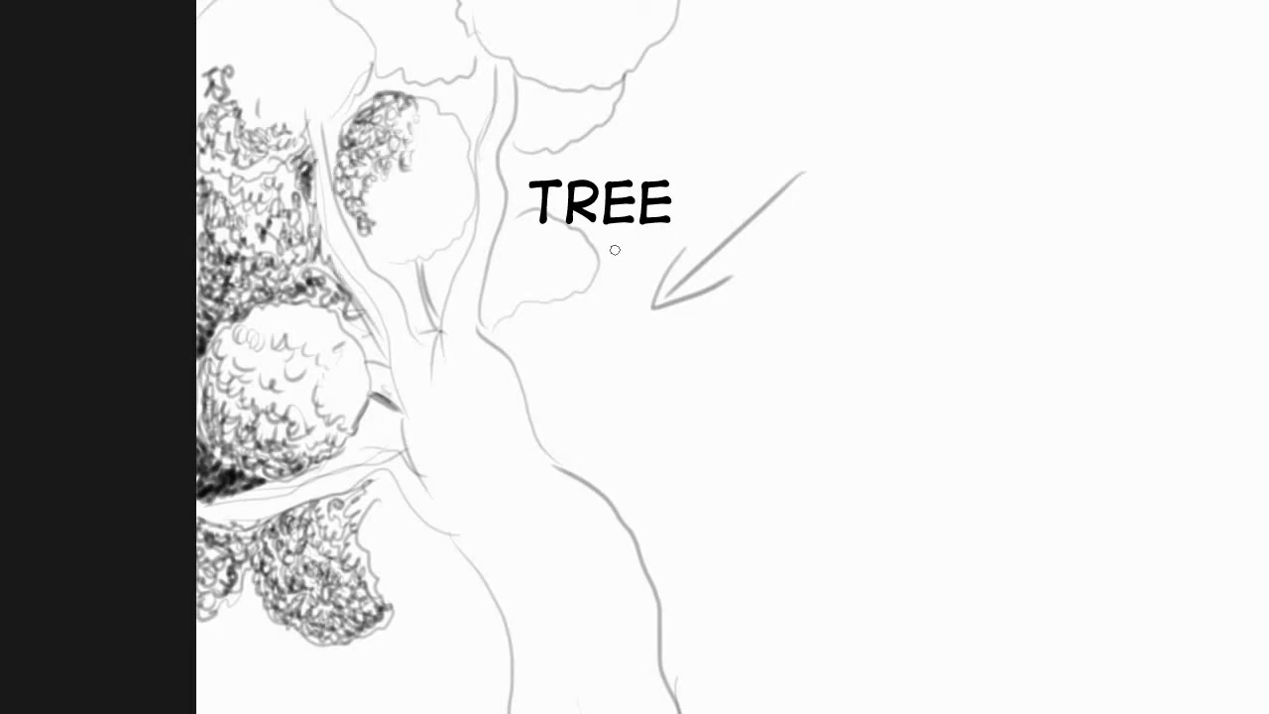
{"action": "mouse_move", "coordinate": [376, 215]}
{"action": "left_mouse_down"}
{"action": "mouse_move", "coordinate": [388, 223]}
{"action": "mouse_move", "coordinate": [396, 176]}
{"action": "mouse_move", "coordinate": [448, 147]}
{"action": "mouse_move", "coordinate": [466, 190]}
{"action": "mouse_move", "coordinate": [436, 246]}
{"action": "mouse_move", "coordinate": [386, 256]}
{"action": "mouse_move", "coordinate": [349, 213]}
{"action": "mouse_move", "coordinate": [415, 319]}
{"action": "mouse_move", "coordinate": [402, 248]}
{"action": "mouse_move", "coordinate": [421, 228]}
{"action": "mouse_move", "coordinate": [411, 184]}
{"action": "mouse_move", "coordinate": [456, 215]}
{"action": "mouse_move", "coordinate": [398, 246]}
{"action": "mouse_move", "coordinate": [367, 183]}
{"action": "mouse_move", "coordinate": [375, 223]}
{"action": "left_mouse_up"}
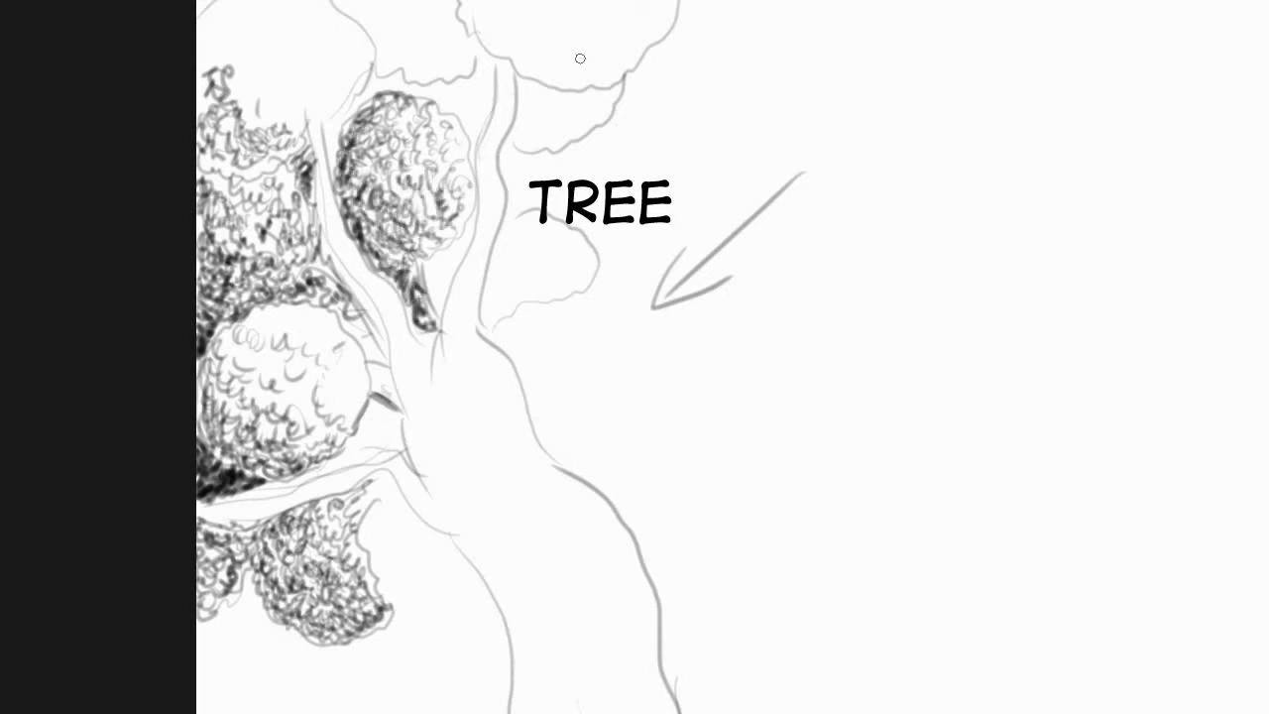
{"action": "left_click_drag", "start_coordinate": [480, 254], "coordinate": [496, 286]}
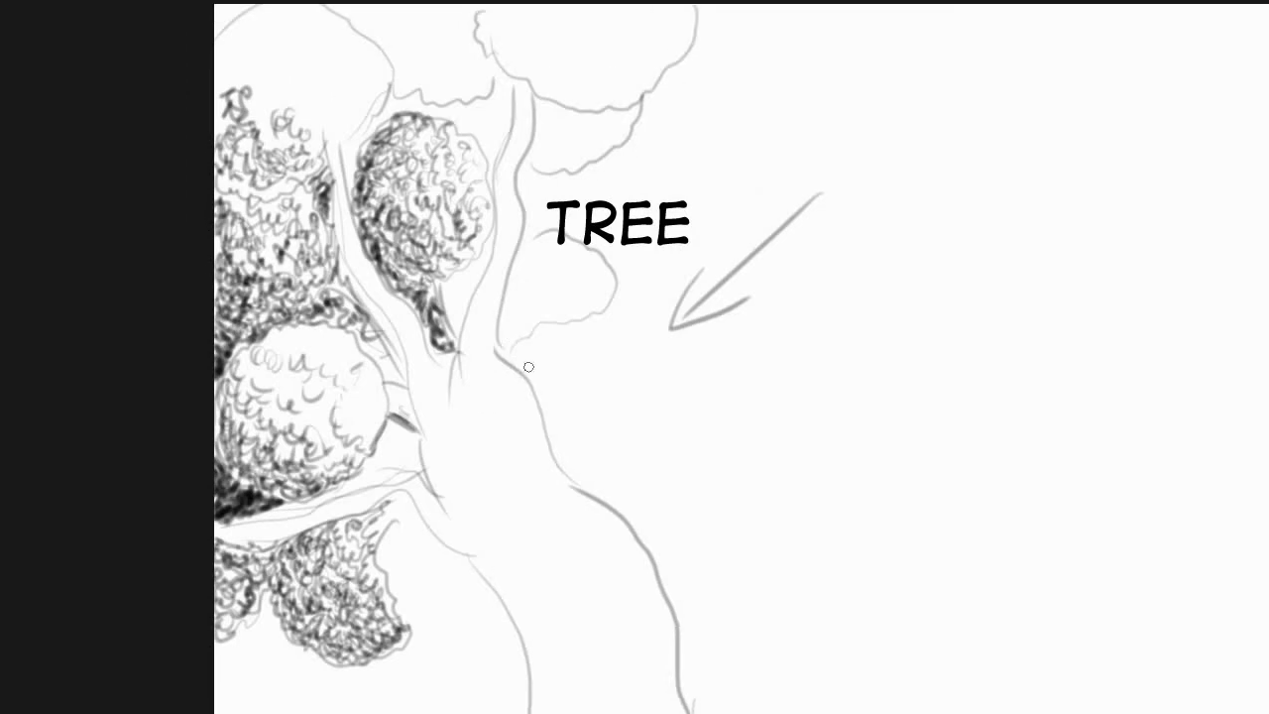
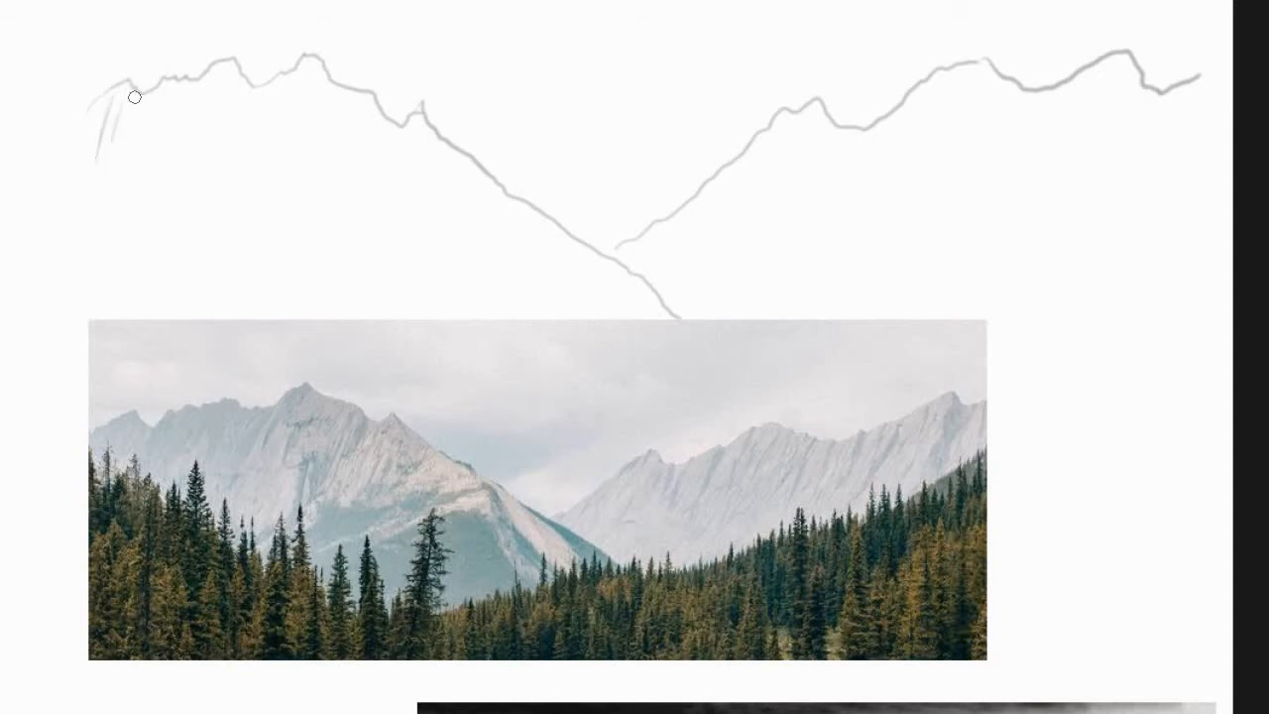
Hatch slanted rock strokes down from the left mountain's ridge and darken the side of its highest peak.
{"action": "mouse_move", "coordinate": [210, 70]}
{"action": "left_mouse_down"}
{"action": "mouse_move", "coordinate": [157, 214]}
{"action": "mouse_move", "coordinate": [207, 70]}
{"action": "mouse_move", "coordinate": [149, 218]}
{"action": "left_mouse_up"}
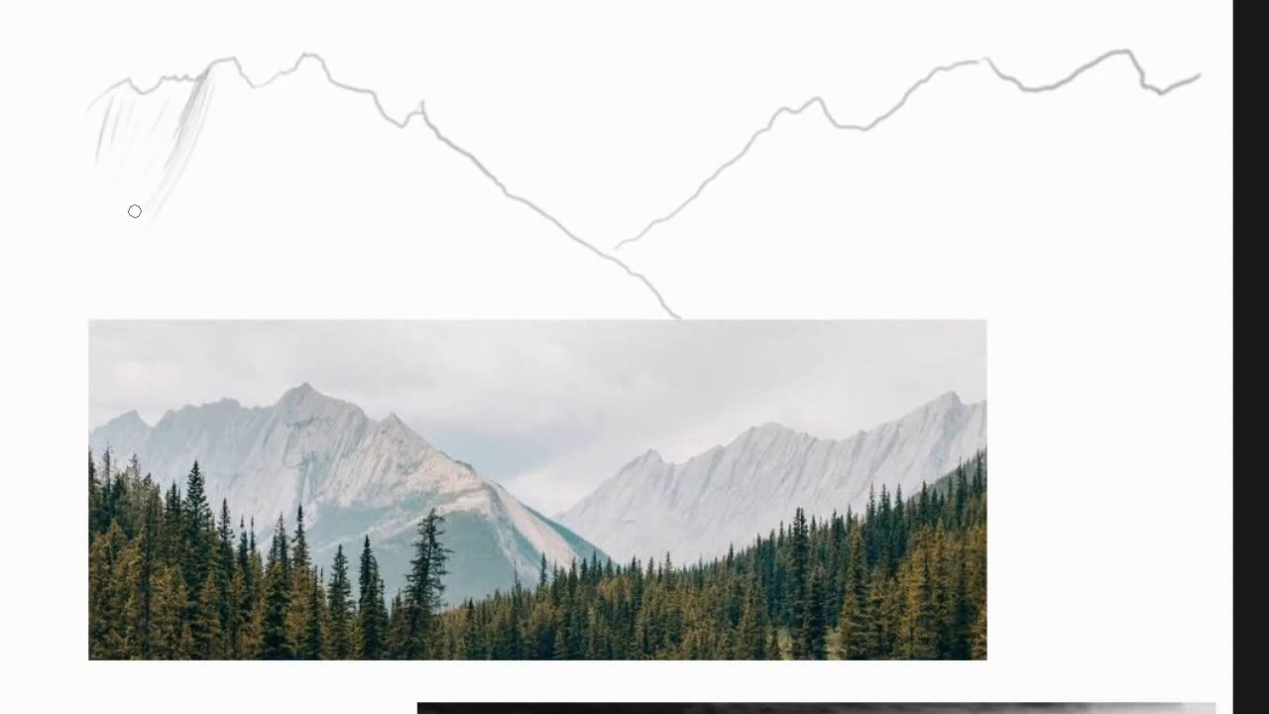
{"action": "left_click_drag", "start_coordinate": [166, 77], "coordinate": [131, 135]}
{"action": "left_click_drag", "start_coordinate": [145, 97], "coordinate": [127, 135]}
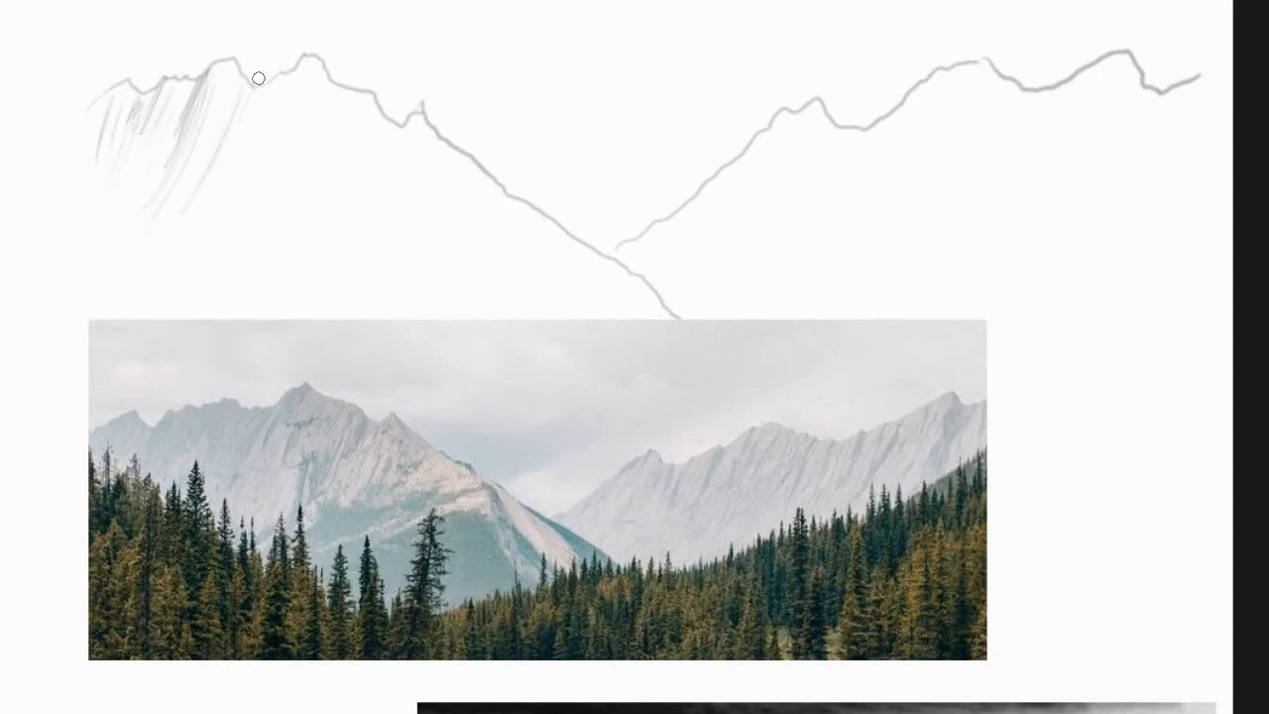
{"action": "mouse_move", "coordinate": [268, 136]}
{"action": "left_mouse_down"}
{"action": "mouse_move", "coordinate": [288, 88]}
{"action": "mouse_move", "coordinate": [327, 88]}
{"action": "mouse_move", "coordinate": [300, 134]}
{"action": "left_mouse_up"}
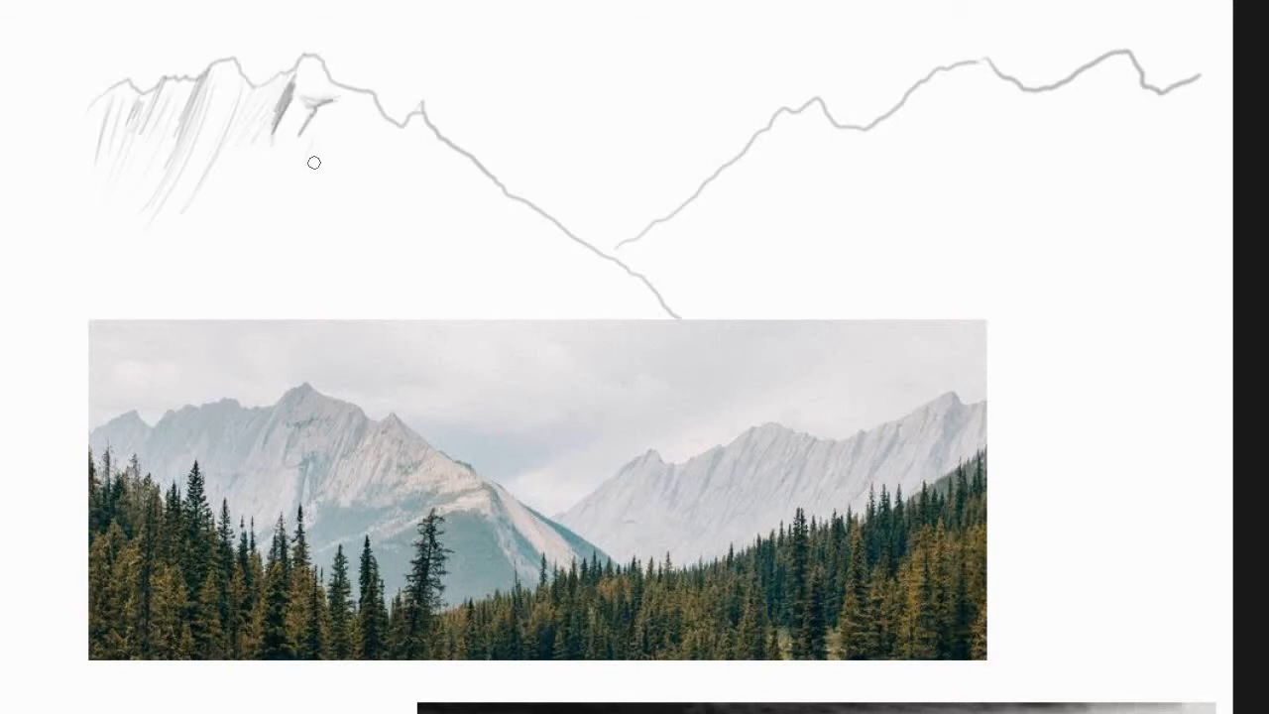
Draw long, slanted crevice lines down the middle and lower face of the left mountain.
{"action": "mouse_move", "coordinate": [320, 184]}
{"action": "left_mouse_down"}
{"action": "mouse_move", "coordinate": [322, 218]}
{"action": "mouse_move", "coordinate": [337, 199]}
{"action": "mouse_move", "coordinate": [312, 164]}
{"action": "mouse_move", "coordinate": [212, 315]}
{"action": "left_mouse_up"}
{"action": "left_click_drag", "start_coordinate": [200, 255], "coordinate": [179, 303]}
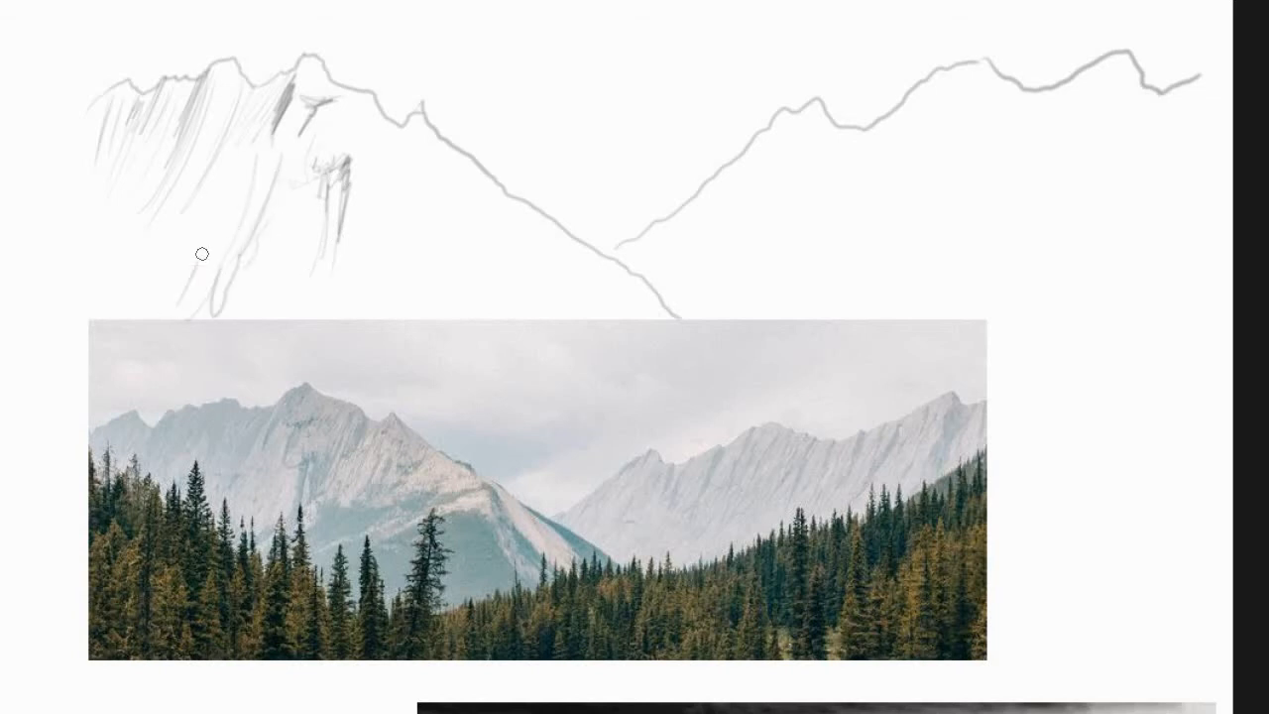
{"action": "left_click_drag", "start_coordinate": [213, 222], "coordinate": [154, 305]}
{"action": "mouse_move", "coordinate": [308, 307]}
{"action": "left_mouse_down"}
{"action": "mouse_move", "coordinate": [329, 251]}
{"action": "mouse_move", "coordinate": [379, 211]}
{"action": "left_mouse_up"}
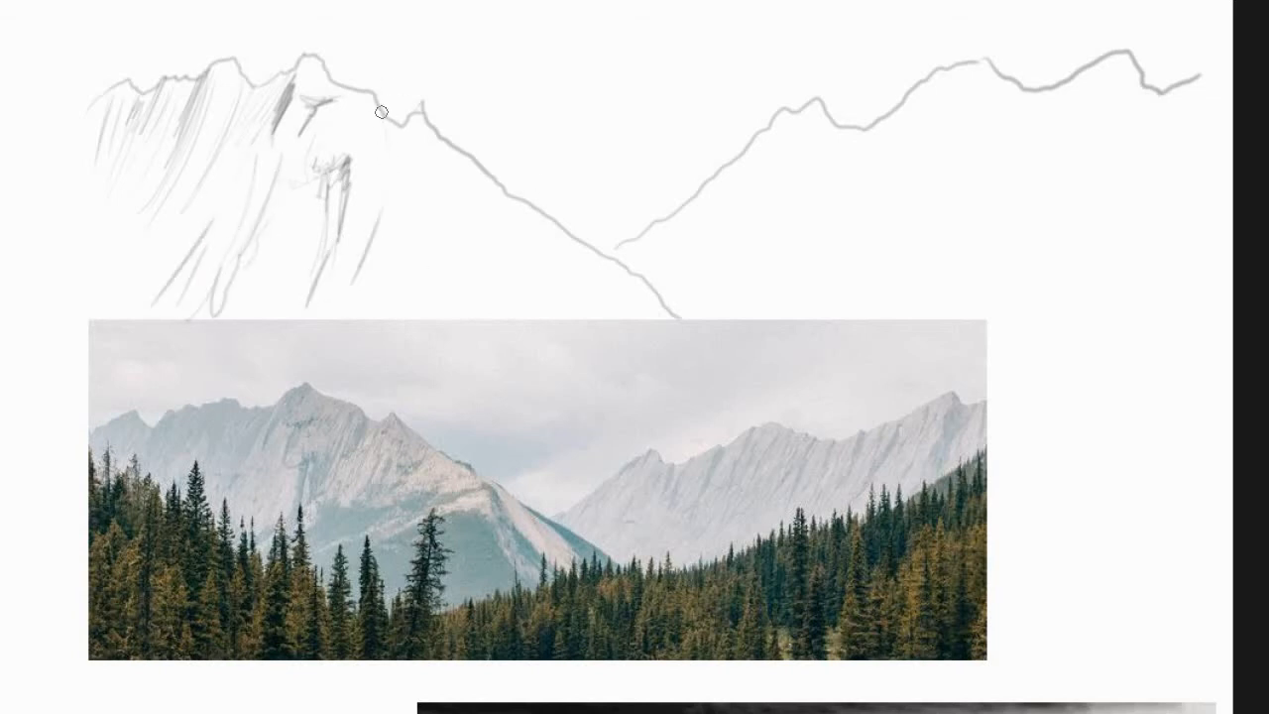
Define the left mountain's smaller right peak with a dividing crevice, ridge strokes and dark rock patches beneath it.
{"action": "left_click_drag", "start_coordinate": [380, 112], "coordinate": [385, 180]}
{"action": "mouse_move", "coordinate": [380, 117]}
{"action": "left_mouse_down"}
{"action": "mouse_move", "coordinate": [387, 141]}
{"action": "mouse_move", "coordinate": [363, 213]}
{"action": "left_mouse_up"}
{"action": "left_click_drag", "start_coordinate": [401, 162], "coordinate": [416, 131]}
{"action": "mouse_move", "coordinate": [507, 187]}
{"action": "left_mouse_down"}
{"action": "mouse_move", "coordinate": [444, 138]}
{"action": "mouse_move", "coordinate": [512, 191]}
{"action": "left_mouse_up"}
{"action": "mouse_move", "coordinate": [438, 158]}
{"action": "left_mouse_down"}
{"action": "mouse_move", "coordinate": [434, 192]}
{"action": "mouse_move", "coordinate": [453, 234]}
{"action": "mouse_move", "coordinate": [432, 202]}
{"action": "mouse_move", "coordinate": [411, 248]}
{"action": "mouse_move", "coordinate": [465, 236]}
{"action": "mouse_move", "coordinate": [445, 192]}
{"action": "mouse_move", "coordinate": [485, 215]}
{"action": "mouse_move", "coordinate": [402, 276]}
{"action": "mouse_move", "coordinate": [376, 262]}
{"action": "mouse_move", "coordinate": [314, 314]}
{"action": "mouse_move", "coordinate": [382, 291]}
{"action": "left_mouse_up"}
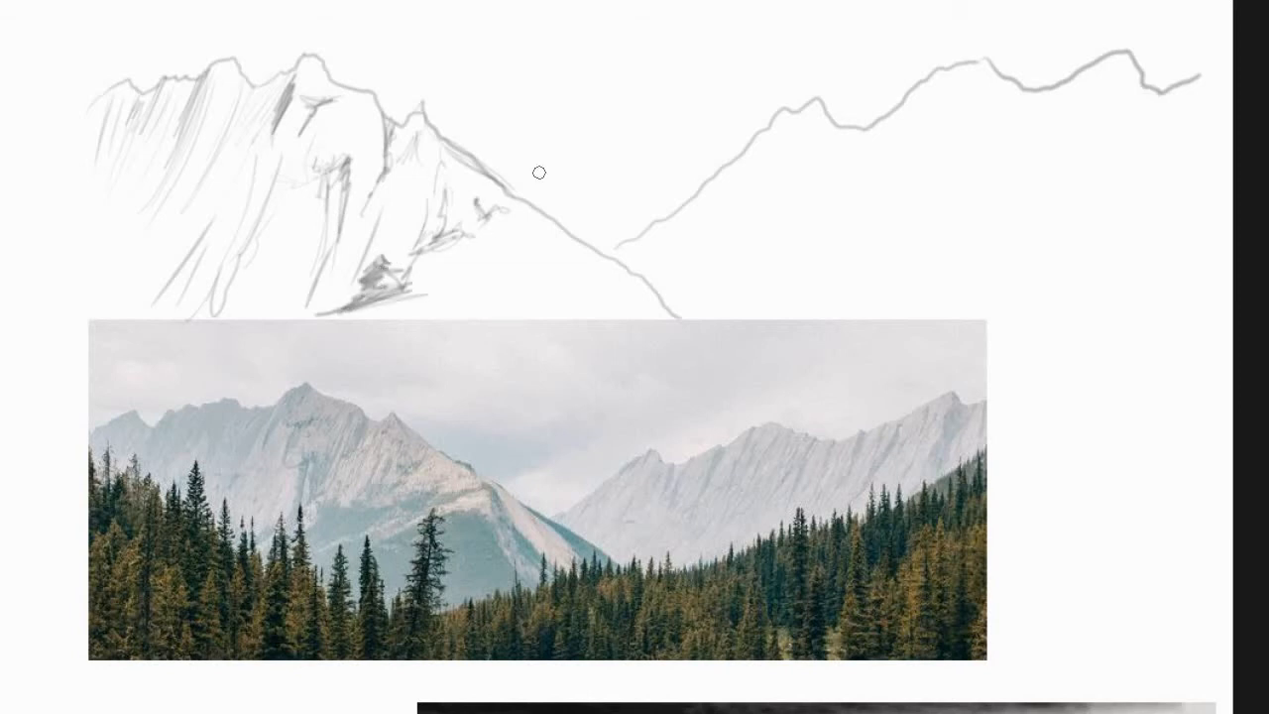
Sketch the sloping base contours and rock patches along the left mountain's lower right slope.
{"action": "mouse_move", "coordinate": [409, 290]}
{"action": "left_mouse_down"}
{"action": "mouse_move", "coordinate": [444, 282]}
{"action": "mouse_move", "coordinate": [438, 293]}
{"action": "mouse_move", "coordinate": [471, 303]}
{"action": "mouse_move", "coordinate": [508, 281]}
{"action": "mouse_move", "coordinate": [533, 298]}
{"action": "mouse_move", "coordinate": [565, 288]}
{"action": "mouse_move", "coordinate": [554, 269]}
{"action": "mouse_move", "coordinate": [537, 296]}
{"action": "left_mouse_up"}
{"action": "left_click_drag", "start_coordinate": [622, 289], "coordinate": [526, 319]}
{"action": "mouse_move", "coordinate": [570, 310]}
{"action": "left_mouse_down"}
{"action": "mouse_move", "coordinate": [638, 287]}
{"action": "mouse_move", "coordinate": [664, 315]}
{"action": "left_mouse_up"}
{"action": "left_click_drag", "start_coordinate": [488, 292], "coordinate": [404, 322]}
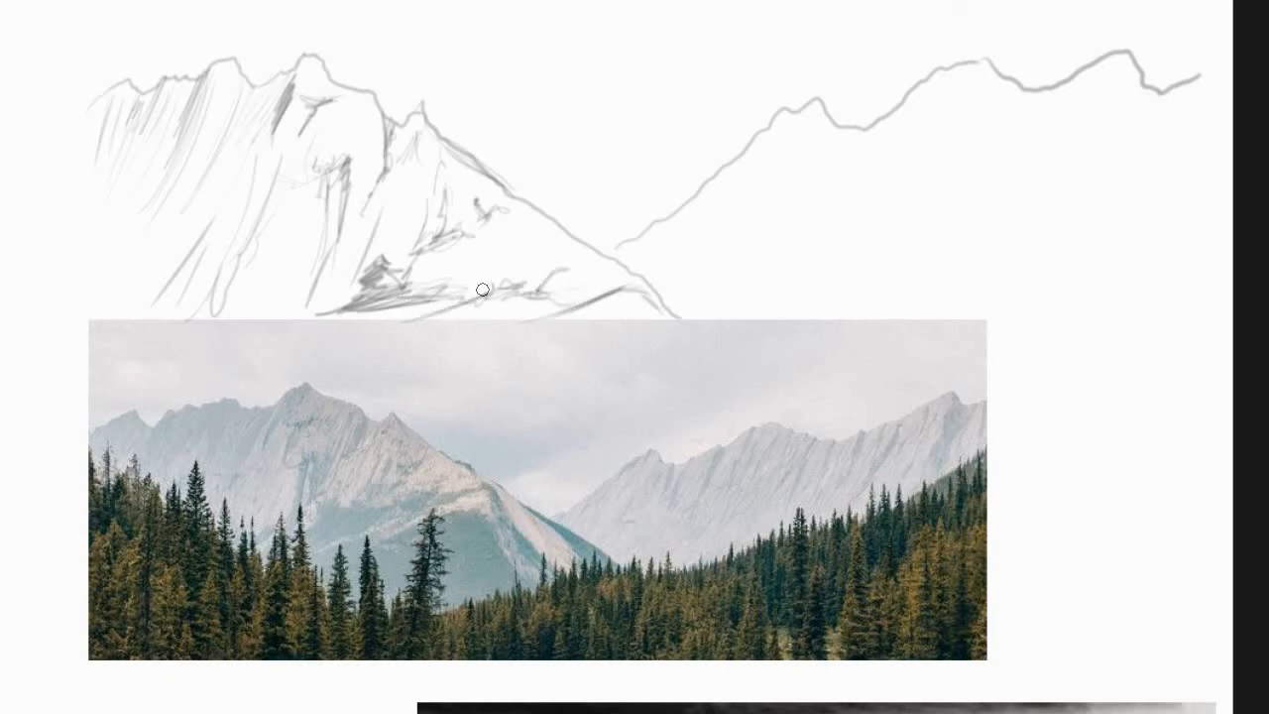
{"action": "left_click_drag", "start_coordinate": [479, 241], "coordinate": [444, 289]}
{"action": "left_click_drag", "start_coordinate": [361, 303], "coordinate": [289, 331]}
{"action": "left_click_drag", "start_coordinate": [327, 271], "coordinate": [283, 327]}
{"action": "left_click_drag", "start_coordinate": [243, 266], "coordinate": [222, 313]}
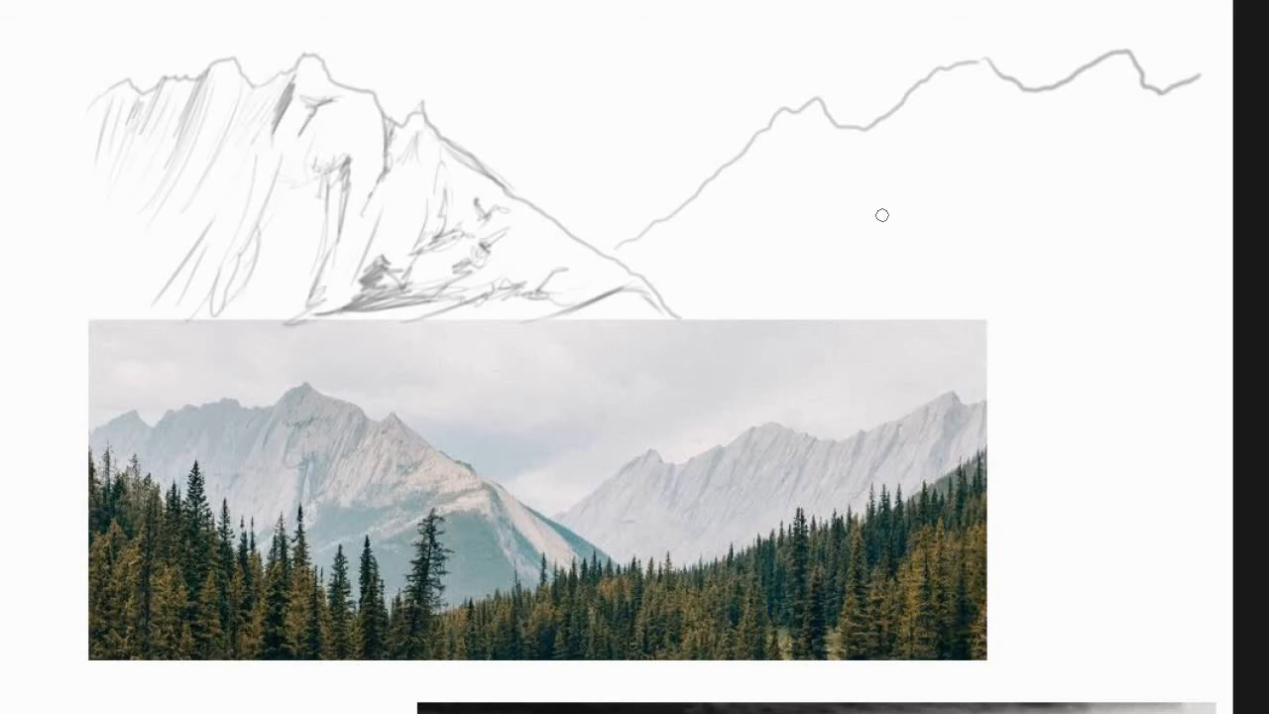
Darken selected shadows on the left mountain's right ridge, left face and base.
{"action": "left_click_drag", "start_coordinate": [514, 191], "coordinate": [557, 222]}
{"action": "left_click_drag", "start_coordinate": [223, 157], "coordinate": [219, 130]}
{"action": "left_click_drag", "start_coordinate": [142, 154], "coordinate": [112, 236]}
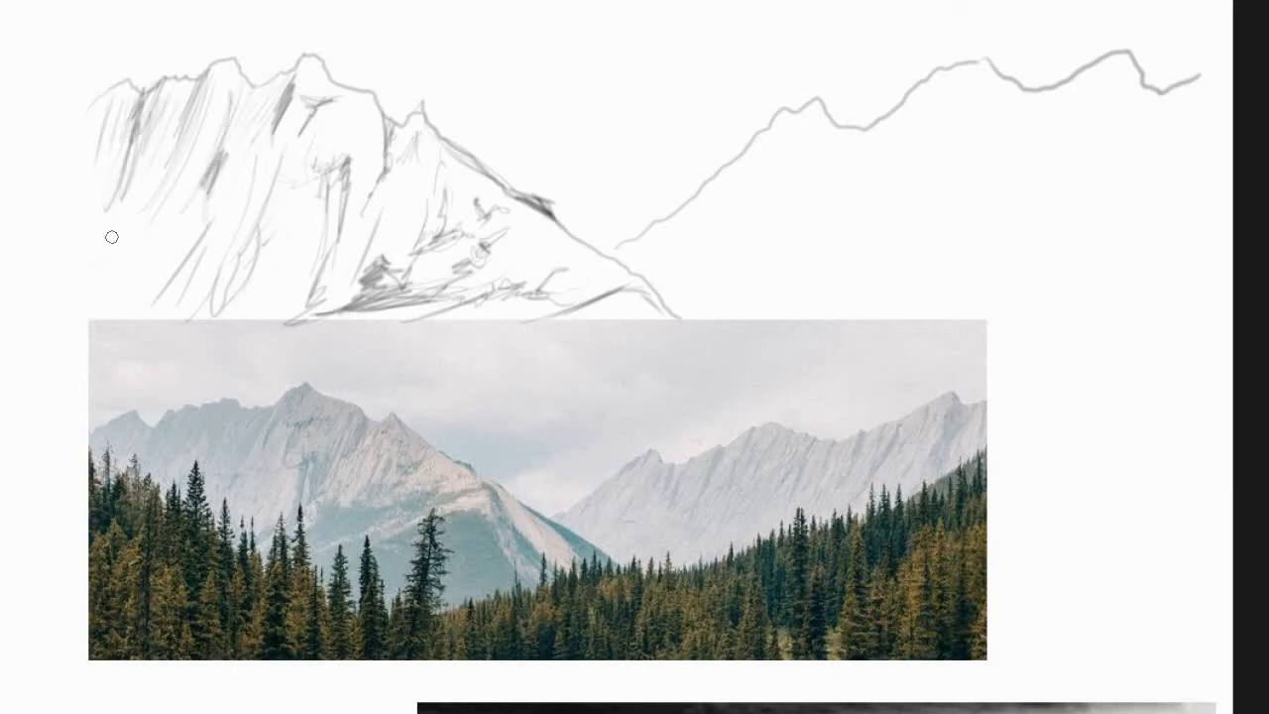
{"action": "left_click_drag", "start_coordinate": [468, 309], "coordinate": [425, 320]}
Hatch slanted crevice lines below the left and middle peaks of the right mountain.
{"action": "left_click_drag", "start_coordinate": [763, 135], "coordinate": [672, 260]}
{"action": "left_click_drag", "start_coordinate": [766, 134], "coordinate": [716, 226]}
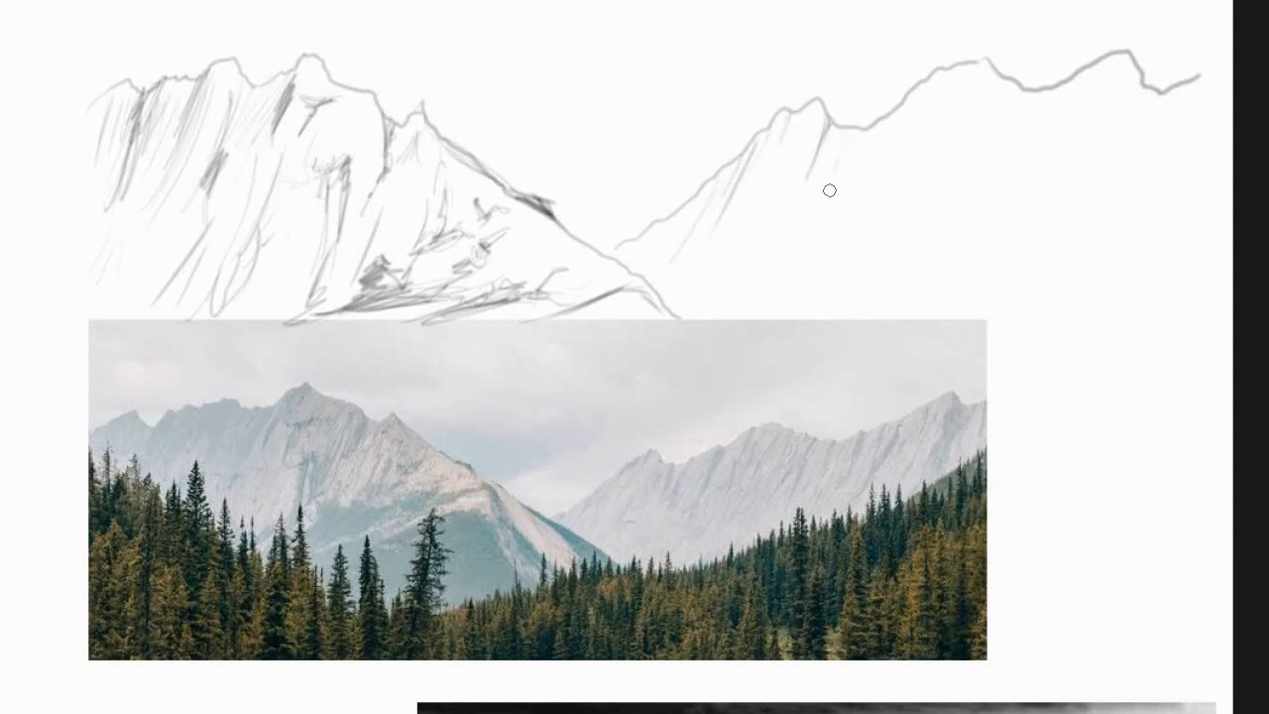
{"action": "left_click_drag", "start_coordinate": [863, 131], "coordinate": [840, 188]}
{"action": "left_click_drag", "start_coordinate": [788, 154], "coordinate": [753, 235]}
{"action": "left_click_drag", "start_coordinate": [918, 89], "coordinate": [886, 188]}
{"action": "left_click_drag", "start_coordinate": [916, 93], "coordinate": [899, 145]}
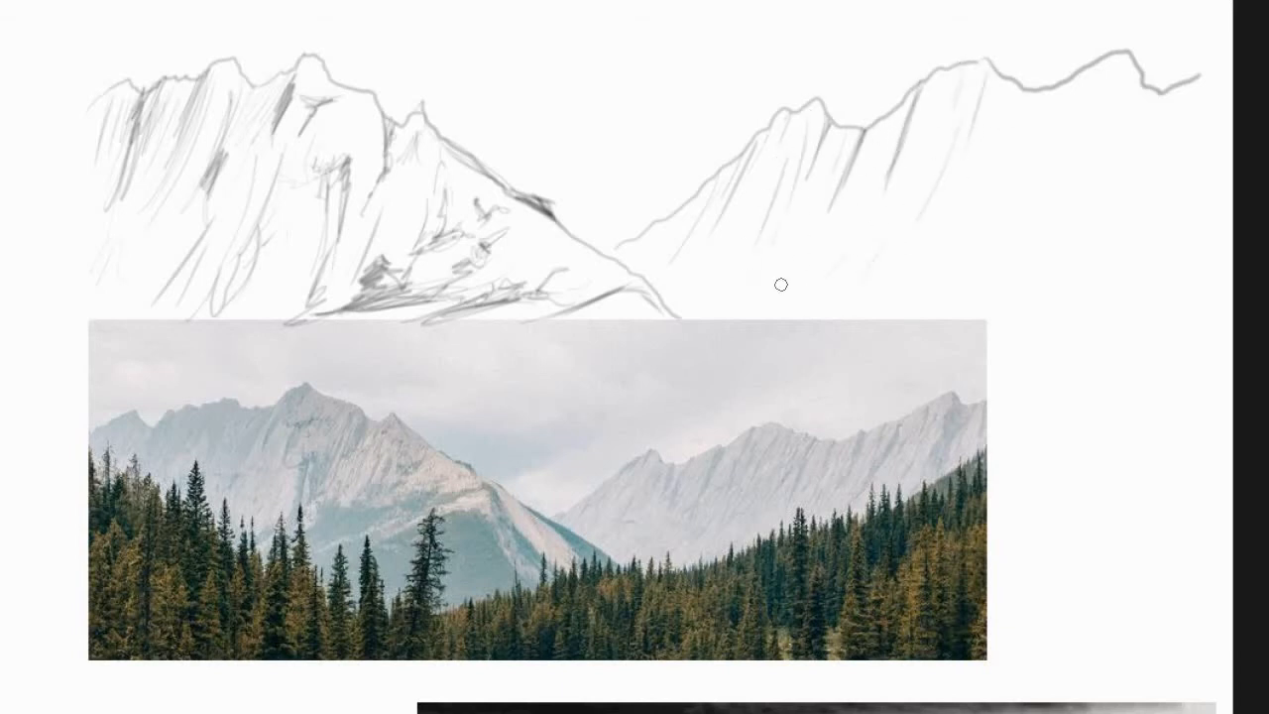
Extend the slanted rock hatching across the right mountain's far-right peak and deepen a long crevice below its middle peak.
{"action": "left_click_drag", "start_coordinate": [1045, 87], "coordinate": [1021, 182]}
{"action": "left_click_drag", "start_coordinate": [1131, 59], "coordinate": [1100, 149]}
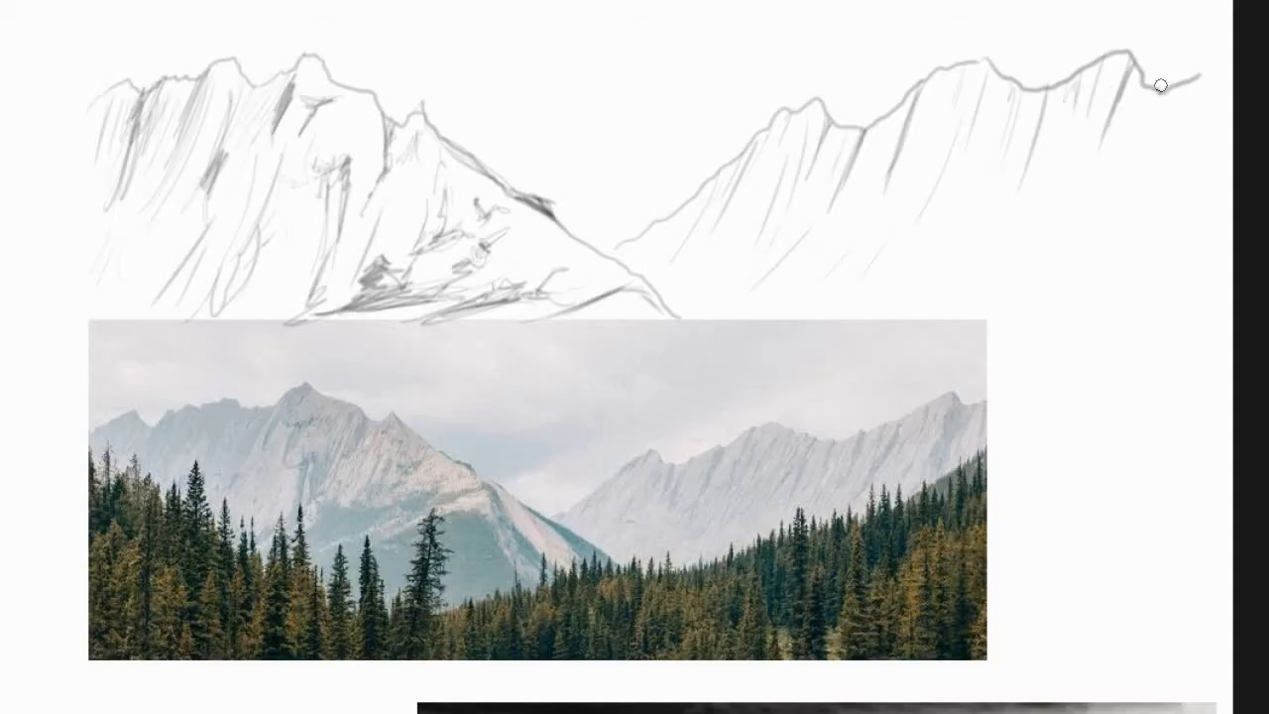
{"action": "mouse_move", "coordinate": [1156, 94]}
{"action": "left_mouse_down"}
{"action": "mouse_move", "coordinate": [1133, 156]}
{"action": "mouse_move", "coordinate": [1087, 209]}
{"action": "mouse_move", "coordinate": [1110, 232]}
{"action": "mouse_move", "coordinate": [1155, 97]}
{"action": "left_mouse_up"}
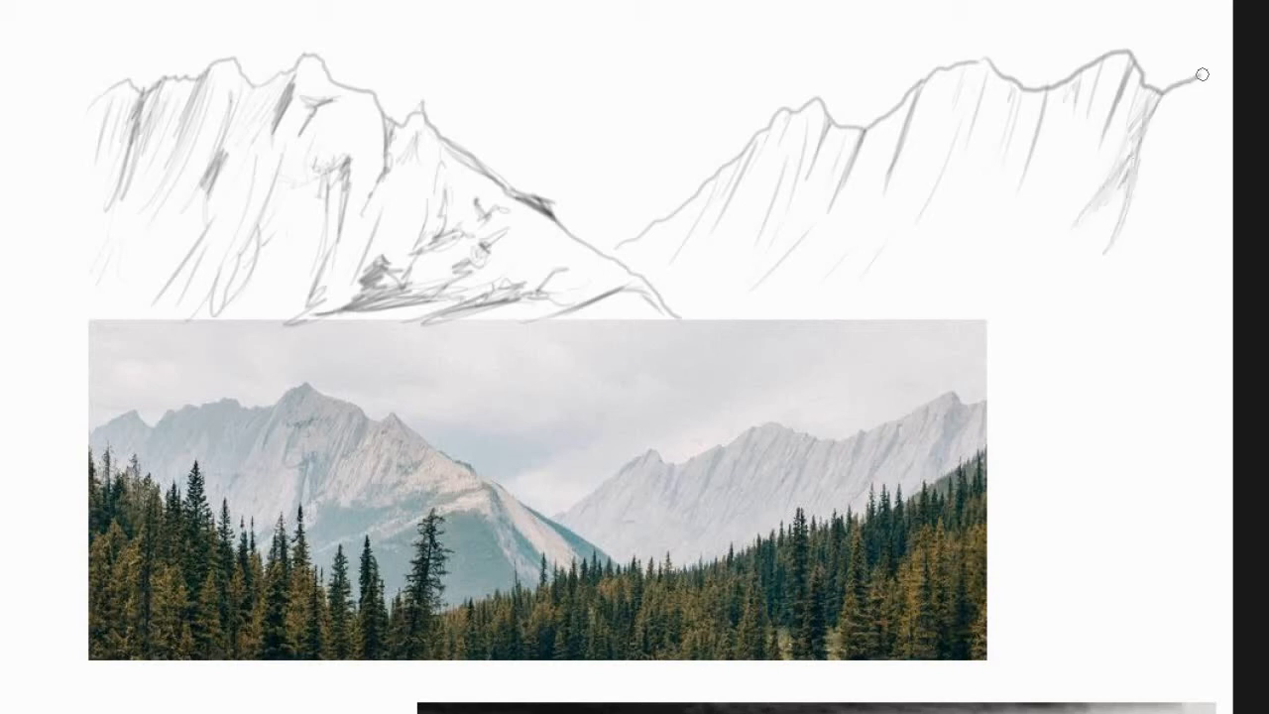
{"action": "left_click_drag", "start_coordinate": [926, 299], "coordinate": [983, 91]}
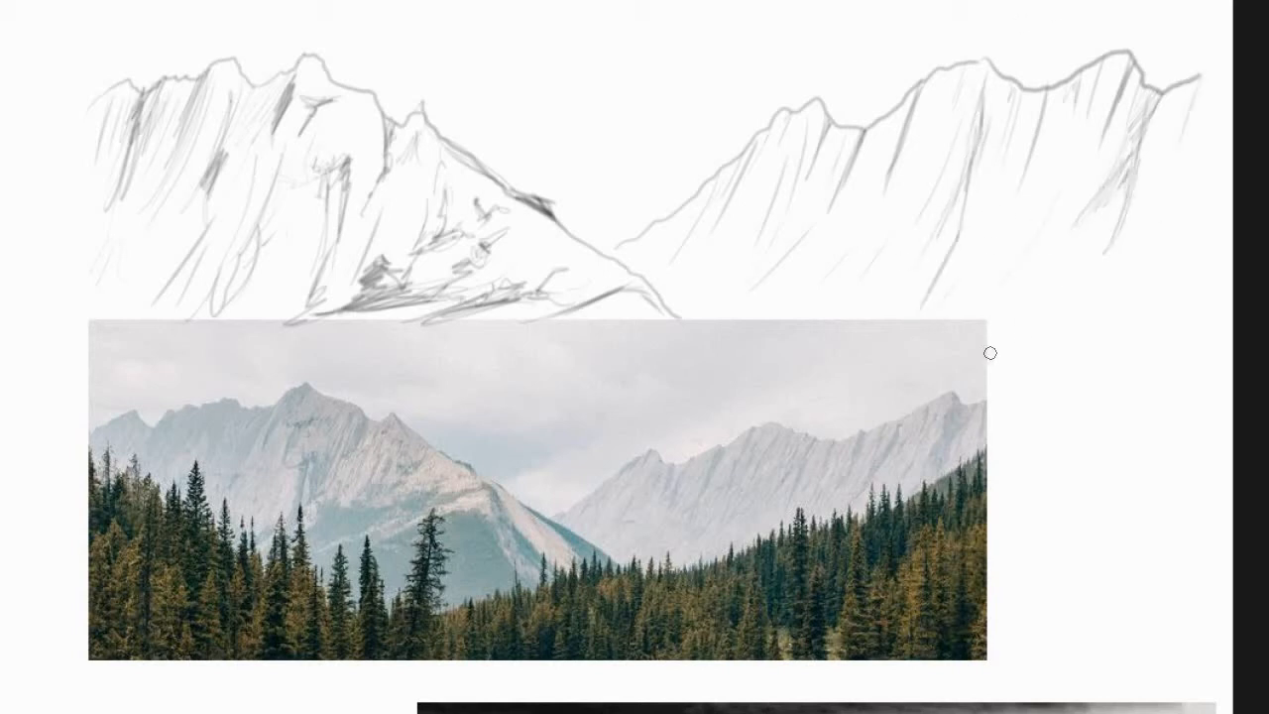
Bring the black-and-white coastal rocks reference photo and the blank space beside it into view.
{"action": "scroll", "coordinate": [989, 353], "scroll_direction": "down", "scroll_amount": 2}
{"action": "scroll", "coordinate": [1032, 385], "scroll_direction": "down", "scroll_amount": 1}
{"action": "left_click_drag", "start_coordinate": [929, 584], "coordinate": [947, 468]}
{"action": "scroll", "coordinate": [864, 476], "scroll_direction": "up", "scroll_amount": 1}
{"action": "left_click_drag", "start_coordinate": [842, 505], "coordinate": [793, 516]}
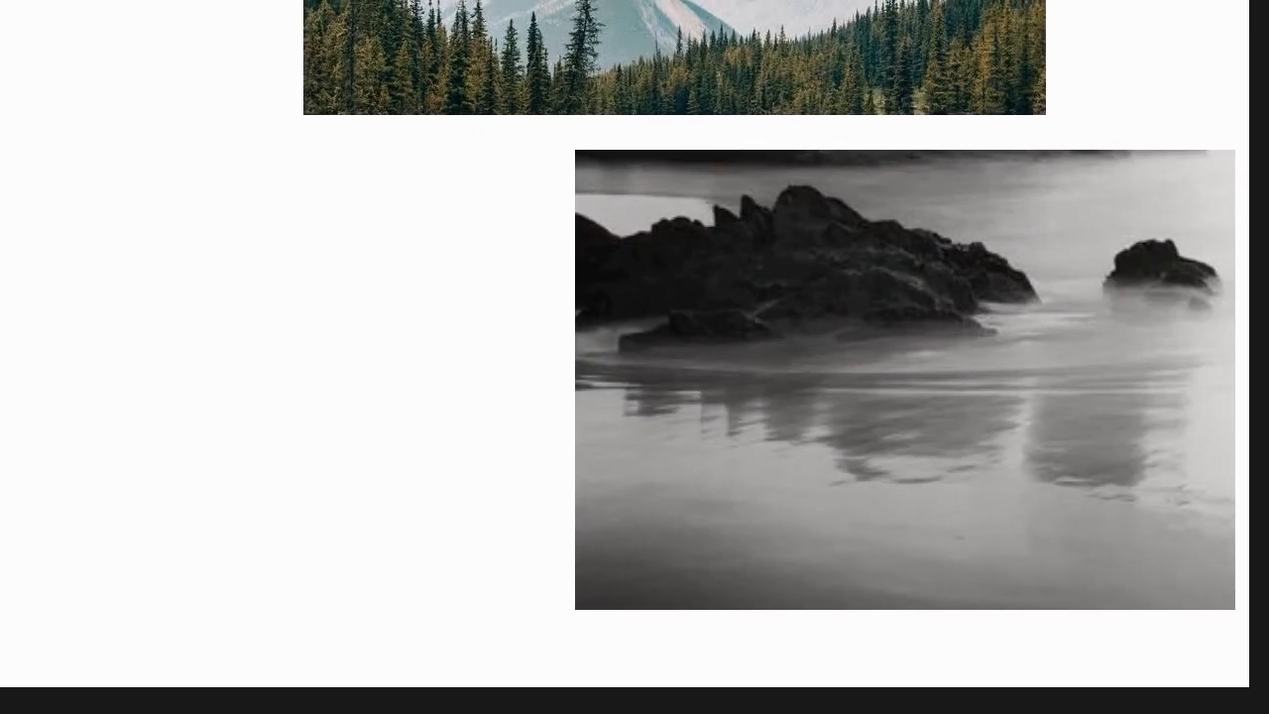
Sketch the jagged ridge and layered right-hand slopes of the coastal rock mass in the blank space beside the black-and-white reference photo.
{"action": "left_click_drag", "start_coordinate": [624, 422], "coordinate": [657, 414]}
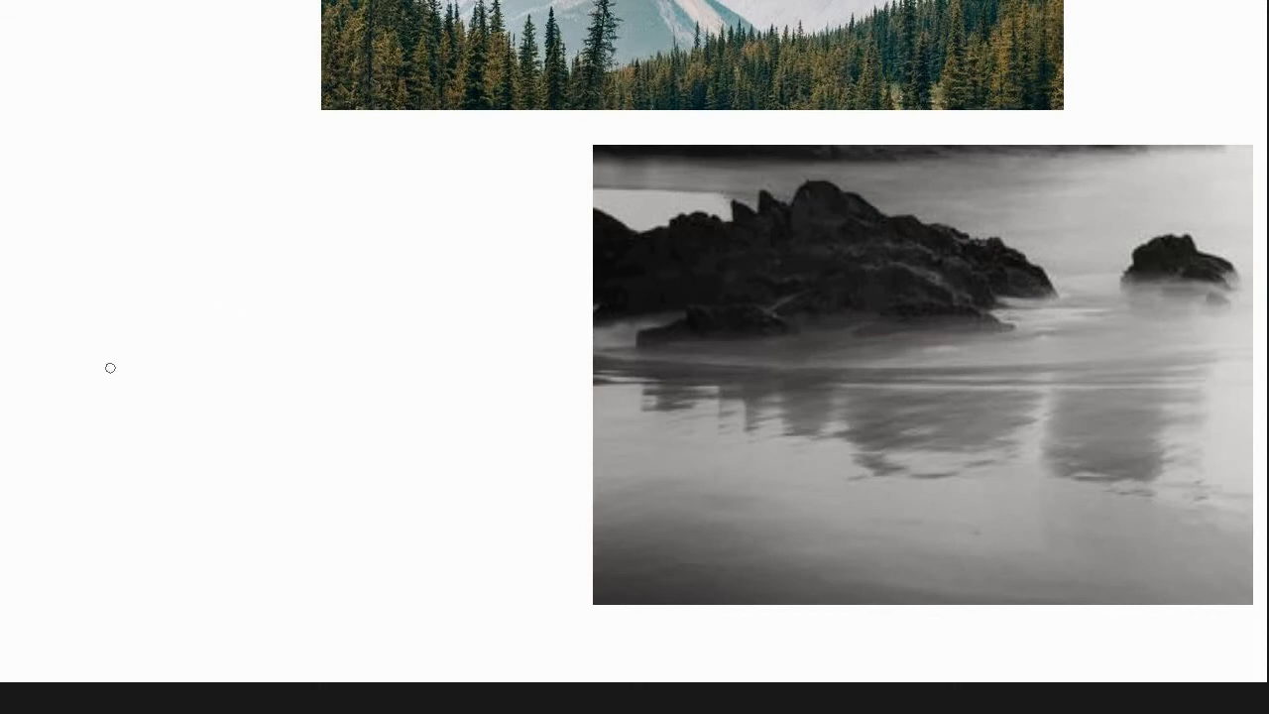
{"action": "mouse_move", "coordinate": [58, 270]}
{"action": "left_mouse_down"}
{"action": "mouse_move", "coordinate": [110, 301]}
{"action": "mouse_move", "coordinate": [162, 275]}
{"action": "mouse_move", "coordinate": [224, 286]}
{"action": "mouse_move", "coordinate": [212, 267]}
{"action": "mouse_move", "coordinate": [256, 272]}
{"action": "mouse_move", "coordinate": [322, 313]}
{"action": "mouse_move", "coordinate": [346, 282]}
{"action": "mouse_move", "coordinate": [376, 307]}
{"action": "mouse_move", "coordinate": [427, 318]}
{"action": "left_mouse_up"}
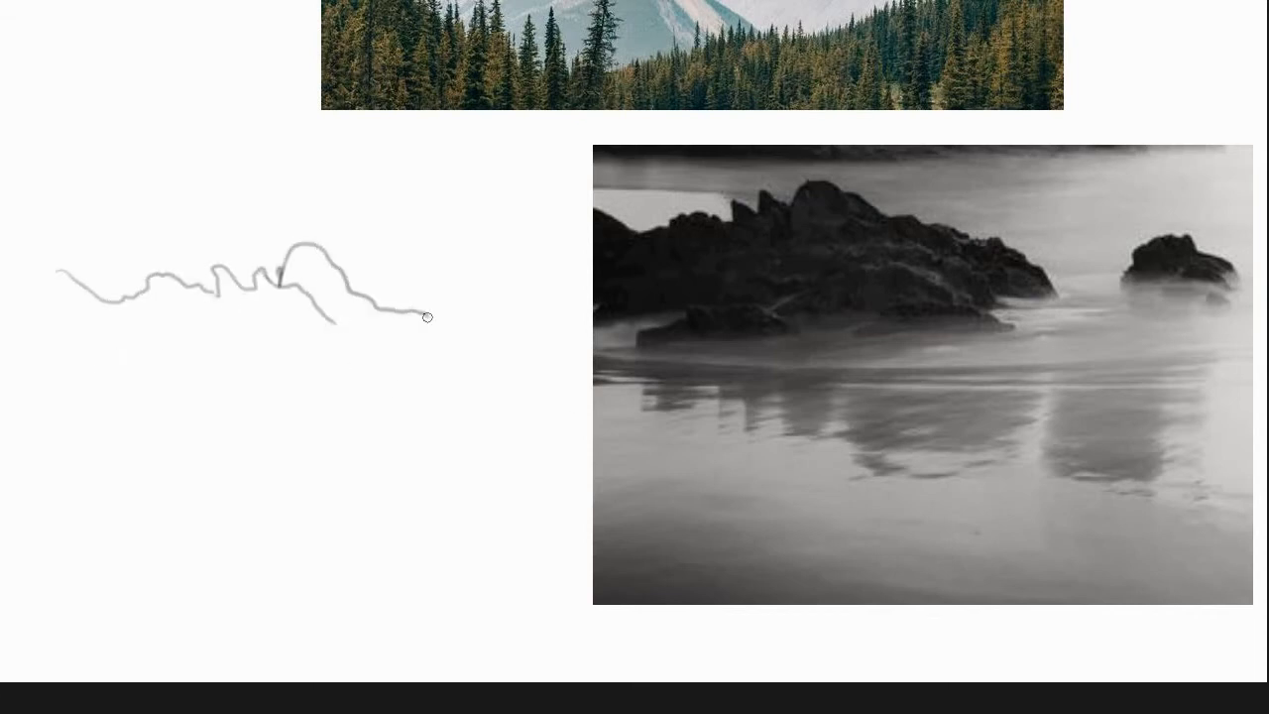
{"action": "mouse_move", "coordinate": [324, 324]}
{"action": "left_mouse_down"}
{"action": "mouse_move", "coordinate": [424, 362]}
{"action": "mouse_move", "coordinate": [408, 375]}
{"action": "mouse_move", "coordinate": [483, 416]}
{"action": "left_mouse_up"}
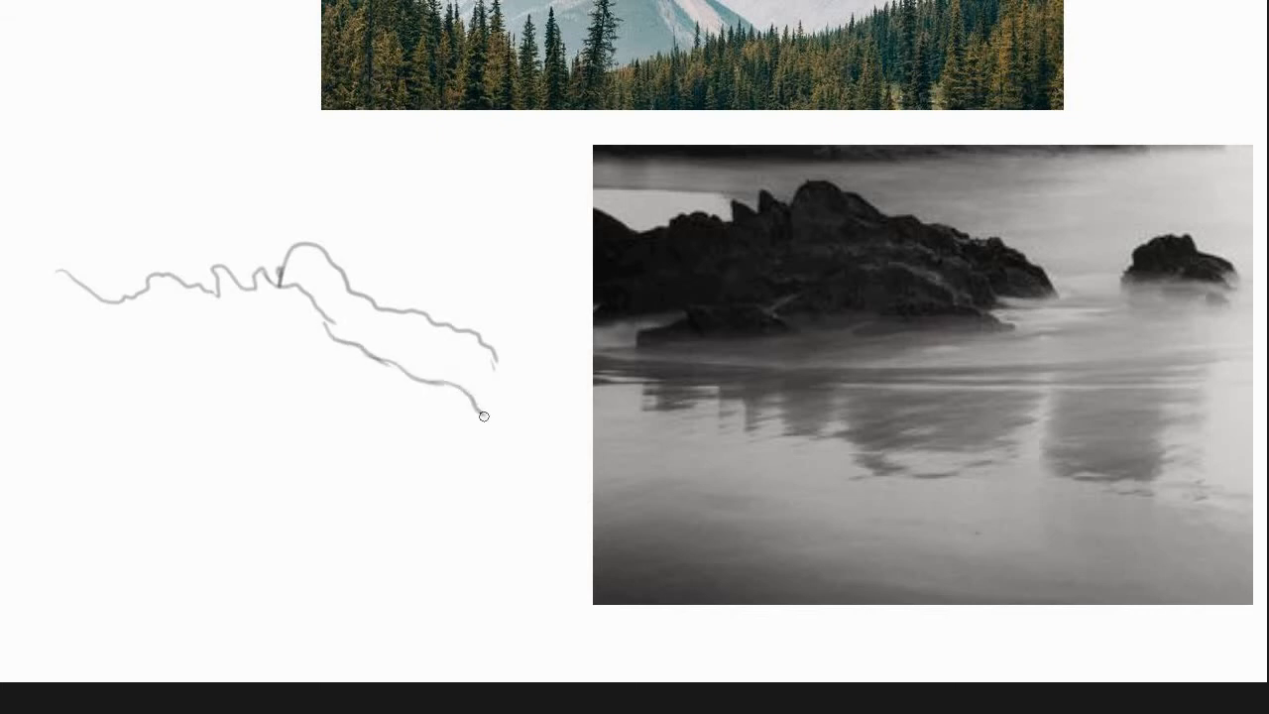
{"action": "left_click_drag", "start_coordinate": [323, 316], "coordinate": [502, 366]}
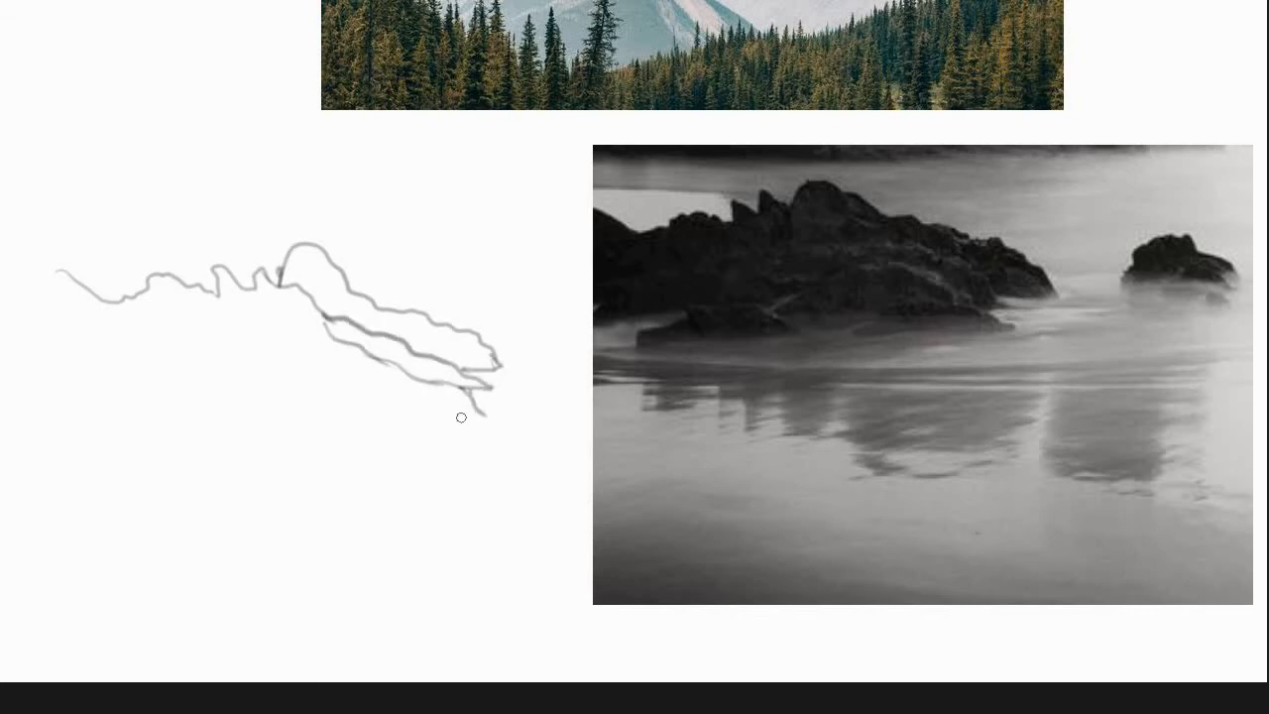
Outline the two low foreground rocks, join them with a waterline, and close the rock mass's left edge with a dark accent.
{"action": "mouse_move", "coordinate": [484, 414]}
{"action": "left_mouse_down"}
{"action": "mouse_move", "coordinate": [320, 419]}
{"action": "mouse_move", "coordinate": [388, 380]}
{"action": "left_mouse_up"}
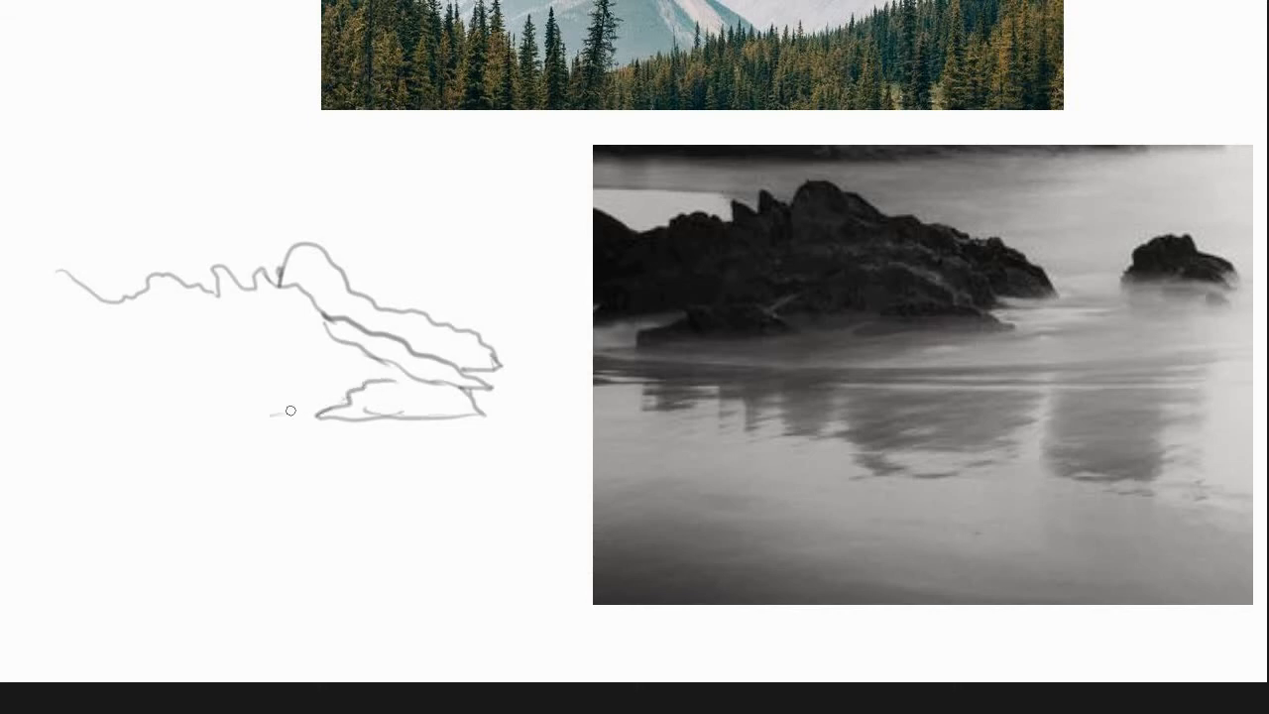
{"action": "left_click_drag", "start_coordinate": [290, 410], "coordinate": [196, 410]}
{"action": "mouse_move", "coordinate": [30, 410]}
{"action": "left_mouse_down"}
{"action": "mouse_move", "coordinate": [86, 361]}
{"action": "mouse_move", "coordinate": [213, 426]}
{"action": "left_mouse_up"}
{"action": "left_click_drag", "start_coordinate": [30, 424], "coordinate": [200, 426]}
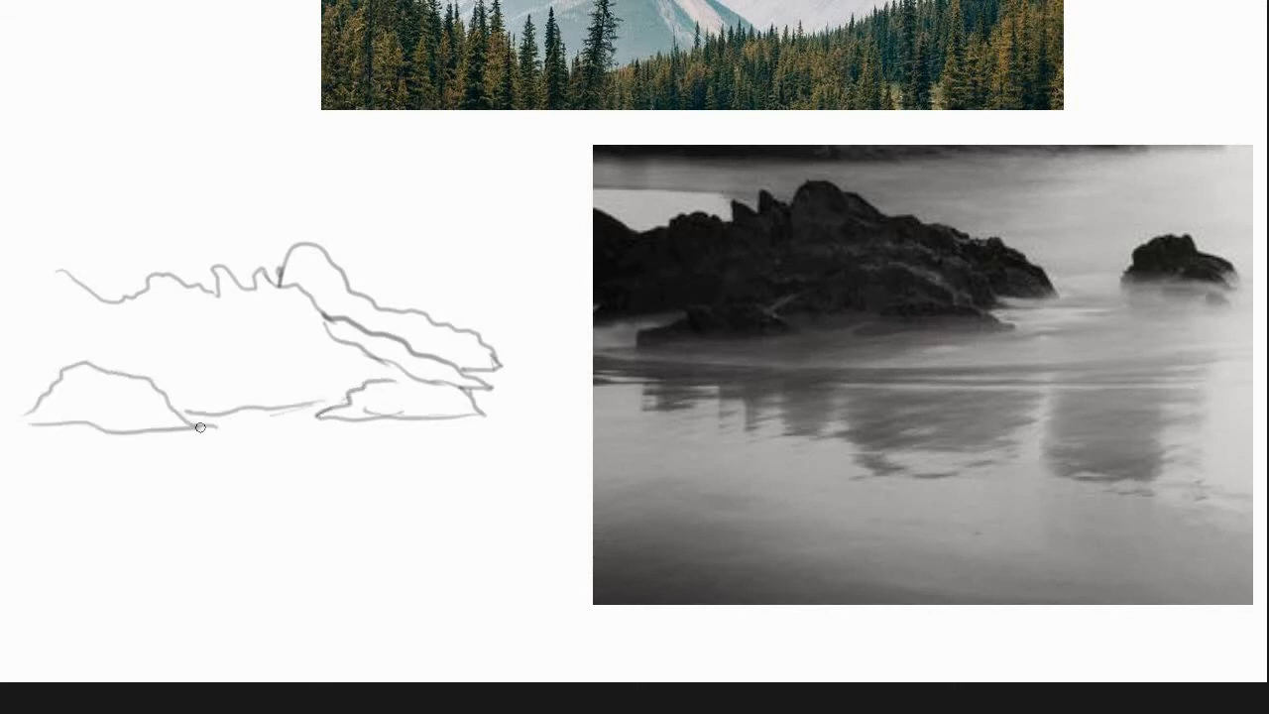
{"action": "left_click_drag", "start_coordinate": [29, 335], "coordinate": [33, 387]}
{"action": "mouse_move", "coordinate": [44, 284]}
{"action": "left_mouse_down"}
{"action": "mouse_move", "coordinate": [28, 327]}
{"action": "mouse_move", "coordinate": [36, 273]}
{"action": "left_mouse_up"}
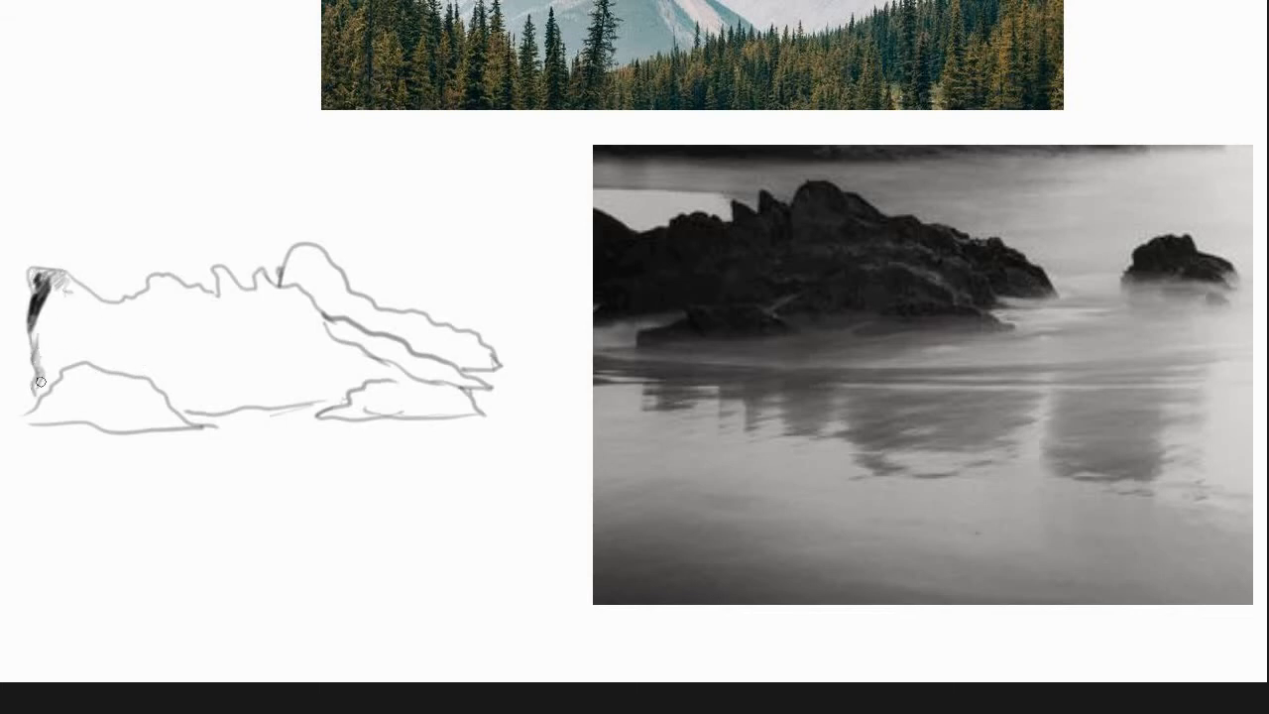
Fill the foreground rocks, upper ridge, right slopes and central face with light diagonal hatching.
{"action": "mouse_move", "coordinate": [35, 411]}
{"action": "left_mouse_down"}
{"action": "mouse_move", "coordinate": [60, 396]}
{"action": "mouse_move", "coordinate": [50, 417]}
{"action": "mouse_move", "coordinate": [153, 402]}
{"action": "mouse_move", "coordinate": [193, 424]}
{"action": "left_mouse_up"}
{"action": "left_click_drag", "start_coordinate": [366, 389], "coordinate": [478, 406]}
{"action": "mouse_move", "coordinate": [65, 284]}
{"action": "left_mouse_down"}
{"action": "mouse_move", "coordinate": [70, 337]}
{"action": "mouse_move", "coordinate": [99, 356]}
{"action": "mouse_move", "coordinate": [160, 273]}
{"action": "mouse_move", "coordinate": [190, 298]}
{"action": "mouse_move", "coordinate": [220, 287]}
{"action": "mouse_move", "coordinate": [253, 306]}
{"action": "mouse_move", "coordinate": [307, 307]}
{"action": "left_mouse_up"}
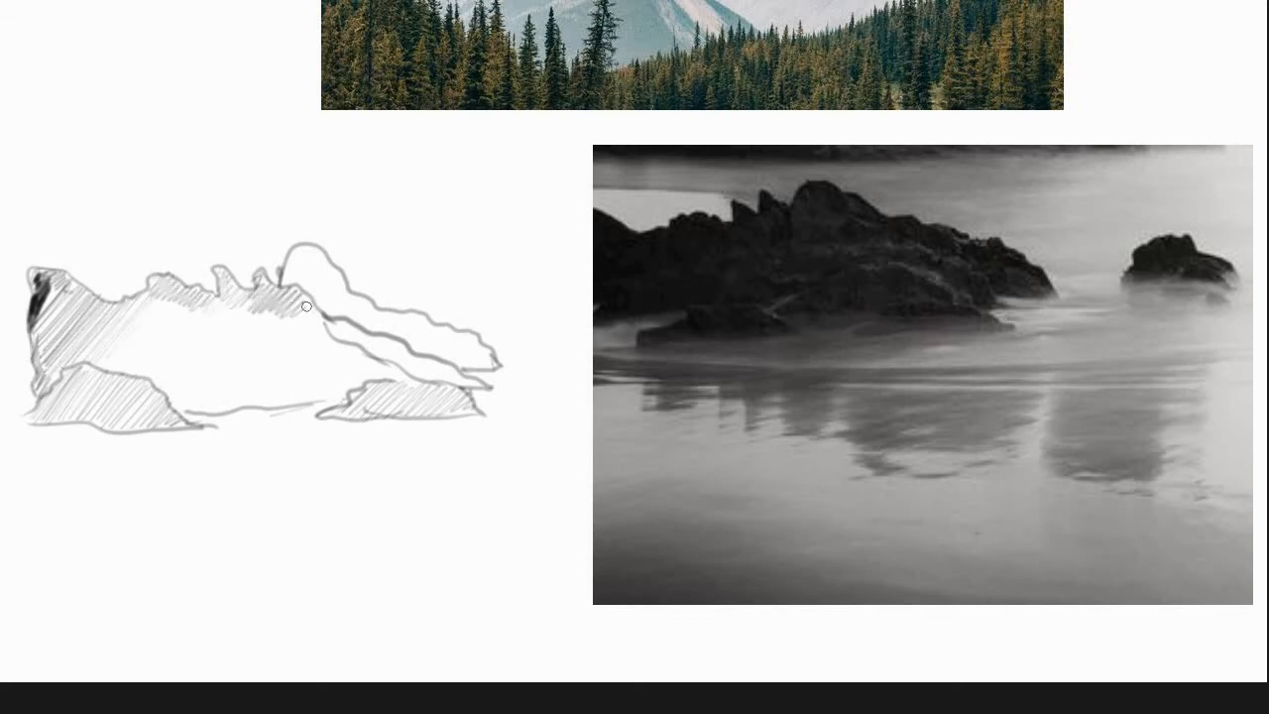
{"action": "mouse_move", "coordinate": [94, 359]}
{"action": "left_mouse_down"}
{"action": "mouse_move", "coordinate": [232, 398]}
{"action": "mouse_move", "coordinate": [361, 392]}
{"action": "mouse_move", "coordinate": [386, 365]}
{"action": "mouse_move", "coordinate": [434, 357]}
{"action": "mouse_move", "coordinate": [478, 384]}
{"action": "mouse_move", "coordinate": [352, 302]}
{"action": "mouse_move", "coordinate": [339, 274]}
{"action": "mouse_move", "coordinate": [297, 260]}
{"action": "mouse_move", "coordinate": [302, 248]}
{"action": "left_mouse_up"}
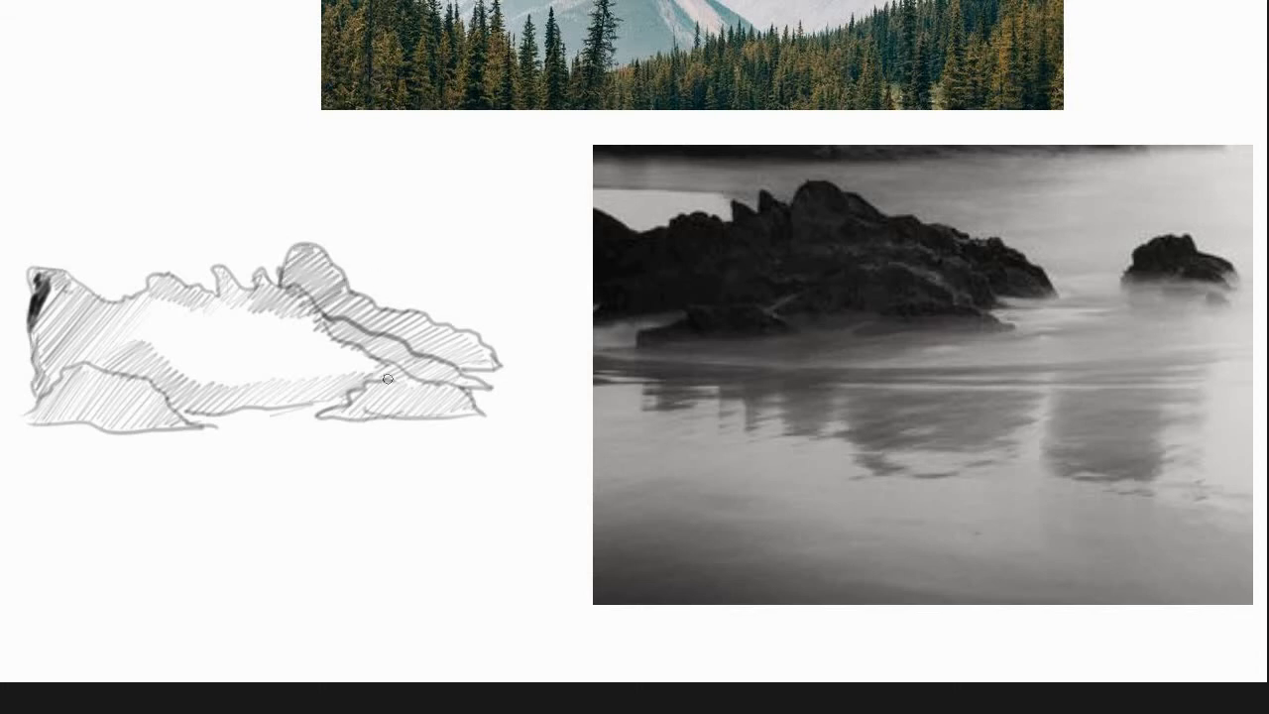
{"action": "mouse_move", "coordinate": [387, 378]}
{"action": "left_mouse_down"}
{"action": "mouse_move", "coordinate": [332, 365]}
{"action": "mouse_move", "coordinate": [260, 379]}
{"action": "mouse_move", "coordinate": [208, 332]}
{"action": "mouse_move", "coordinate": [153, 310]}
{"action": "mouse_move", "coordinate": [120, 336]}
{"action": "left_mouse_up"}
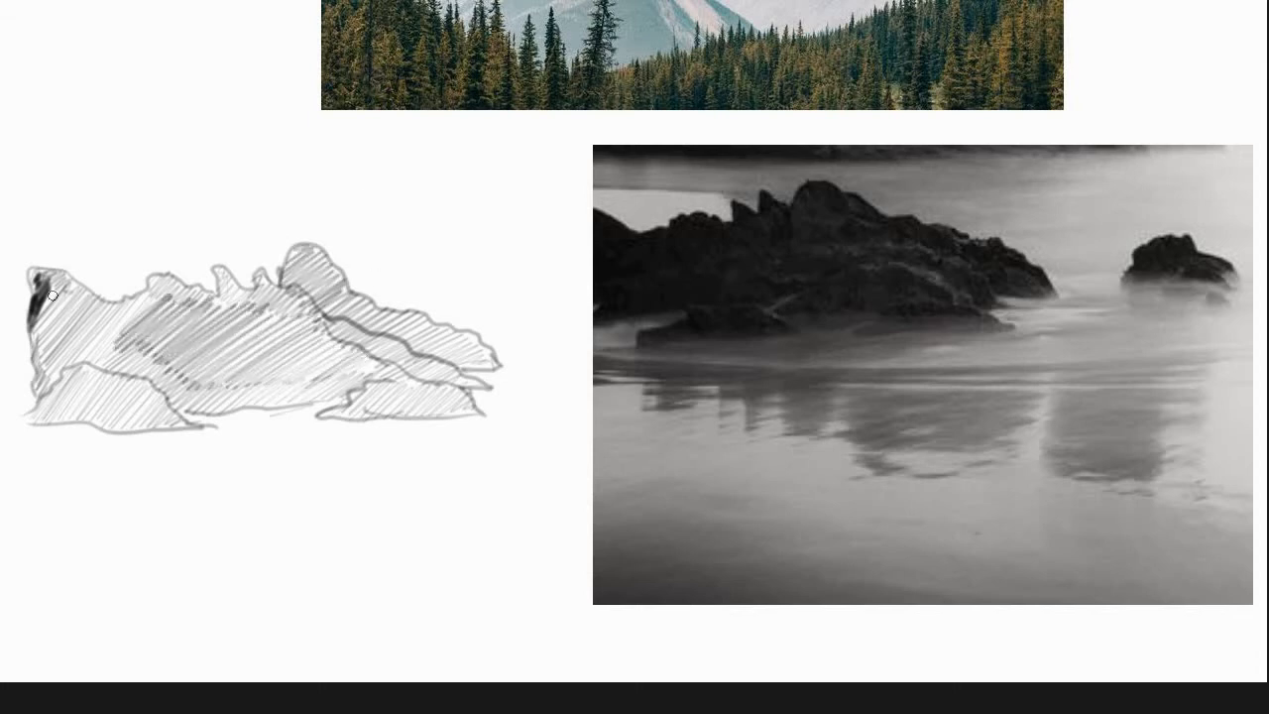
Shade the whole rock mass nearly black with dense rough strokes, leaving thin light edges along the ridges and foreground rocks.
{"action": "mouse_move", "coordinate": [53, 295]}
{"action": "left_mouse_down"}
{"action": "mouse_move", "coordinate": [42, 388]}
{"action": "mouse_move", "coordinate": [78, 342]}
{"action": "mouse_move", "coordinate": [54, 290]}
{"action": "mouse_move", "coordinate": [128, 327]}
{"action": "mouse_move", "coordinate": [150, 309]}
{"action": "mouse_move", "coordinate": [99, 352]}
{"action": "mouse_move", "coordinate": [78, 347]}
{"action": "mouse_move", "coordinate": [104, 365]}
{"action": "mouse_move", "coordinate": [157, 339]}
{"action": "mouse_move", "coordinate": [139, 318]}
{"action": "mouse_move", "coordinate": [161, 285]}
{"action": "mouse_move", "coordinate": [184, 309]}
{"action": "mouse_move", "coordinate": [173, 293]}
{"action": "mouse_move", "coordinate": [228, 319]}
{"action": "mouse_move", "coordinate": [238, 307]}
{"action": "mouse_move", "coordinate": [174, 282]}
{"action": "mouse_move", "coordinate": [293, 299]}
{"action": "mouse_move", "coordinate": [468, 387]}
{"action": "mouse_move", "coordinate": [365, 335]}
{"action": "mouse_move", "coordinate": [487, 359]}
{"action": "mouse_move", "coordinate": [441, 362]}
{"action": "mouse_move", "coordinate": [426, 354]}
{"action": "mouse_move", "coordinate": [458, 337]}
{"action": "mouse_move", "coordinate": [389, 317]}
{"action": "mouse_move", "coordinate": [389, 335]}
{"action": "mouse_move", "coordinate": [298, 254]}
{"action": "mouse_move", "coordinate": [307, 281]}
{"action": "left_mouse_up"}
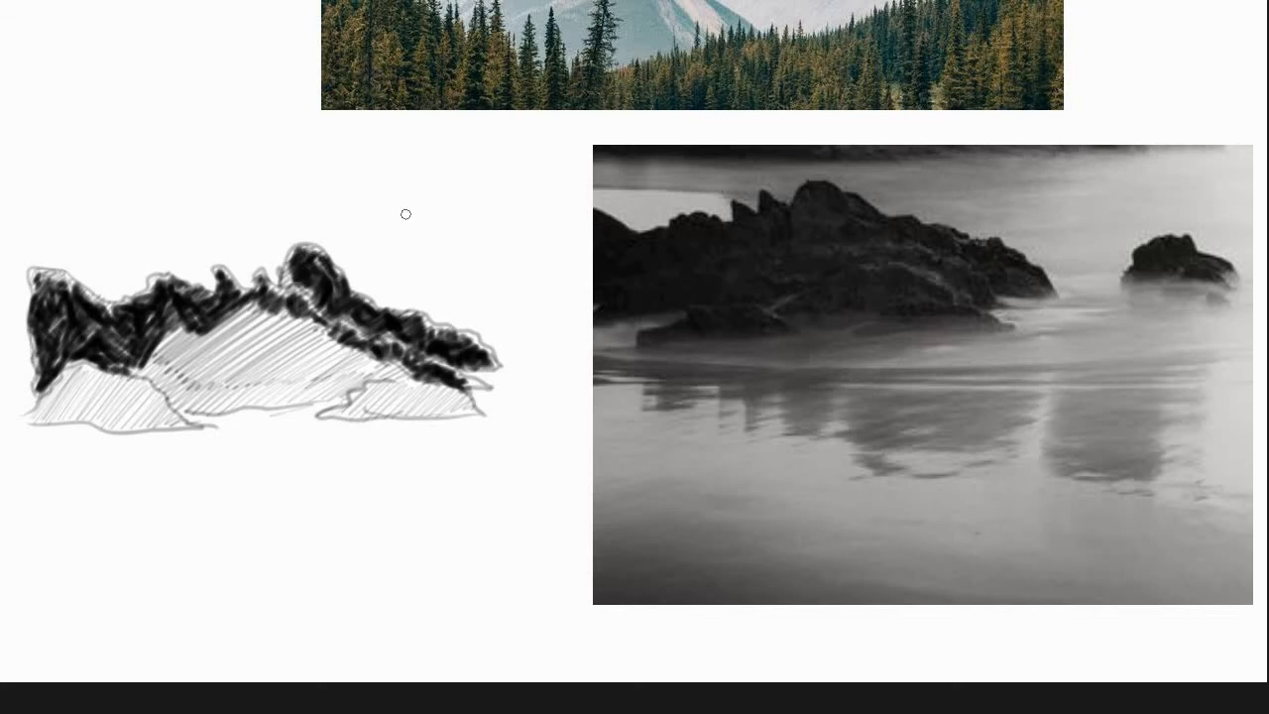
{"action": "mouse_move", "coordinate": [64, 396]}
{"action": "left_mouse_down"}
{"action": "mouse_move", "coordinate": [42, 408]}
{"action": "mouse_move", "coordinate": [88, 374]}
{"action": "mouse_move", "coordinate": [67, 403]}
{"action": "mouse_move", "coordinate": [162, 424]}
{"action": "mouse_move", "coordinate": [98, 384]}
{"action": "mouse_move", "coordinate": [151, 387]}
{"action": "mouse_move", "coordinate": [94, 373]}
{"action": "mouse_move", "coordinate": [79, 399]}
{"action": "left_mouse_up"}
{"action": "mouse_move", "coordinate": [81, 295]}
{"action": "left_mouse_down"}
{"action": "mouse_move", "coordinate": [258, 293]}
{"action": "mouse_move", "coordinate": [431, 324]}
{"action": "mouse_move", "coordinate": [489, 384]}
{"action": "left_mouse_up"}
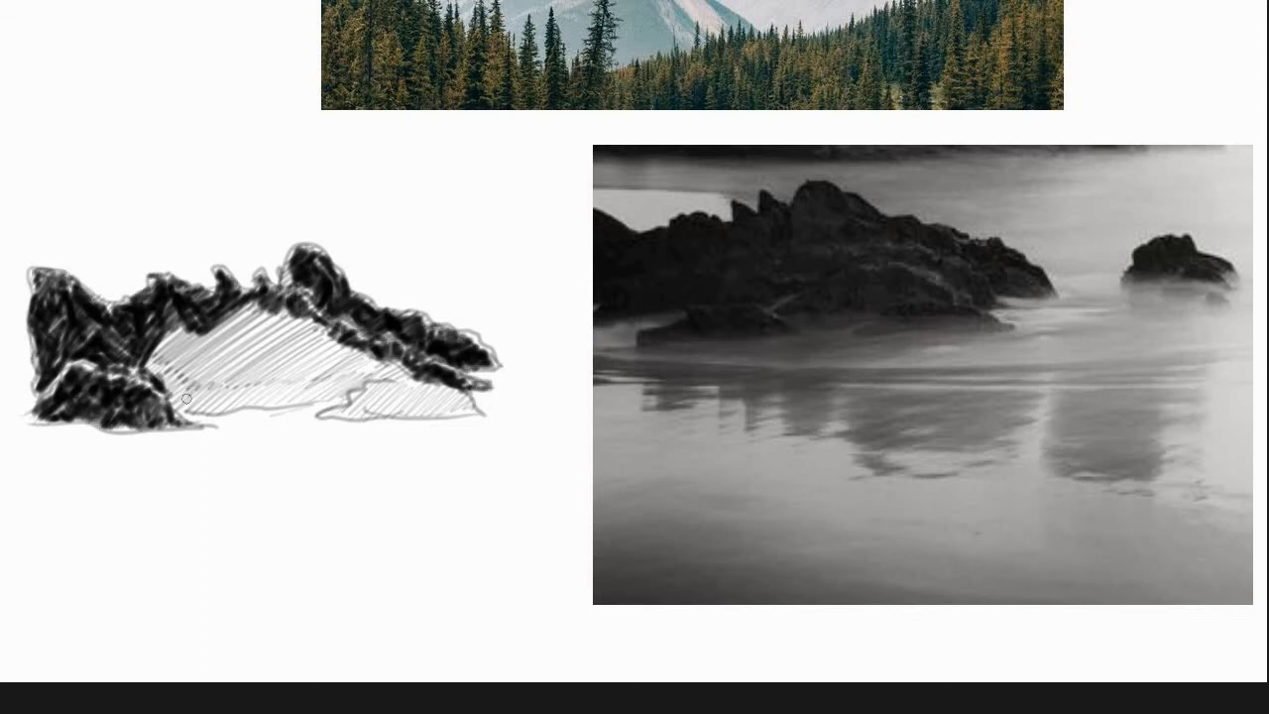
{"action": "mouse_move", "coordinate": [187, 399]}
{"action": "left_mouse_down"}
{"action": "mouse_move", "coordinate": [147, 357]}
{"action": "mouse_move", "coordinate": [177, 337]}
{"action": "mouse_move", "coordinate": [162, 367]}
{"action": "mouse_move", "coordinate": [223, 347]}
{"action": "mouse_move", "coordinate": [243, 312]}
{"action": "mouse_move", "coordinate": [259, 337]}
{"action": "mouse_move", "coordinate": [342, 342]}
{"action": "mouse_move", "coordinate": [337, 325]}
{"action": "left_mouse_up"}
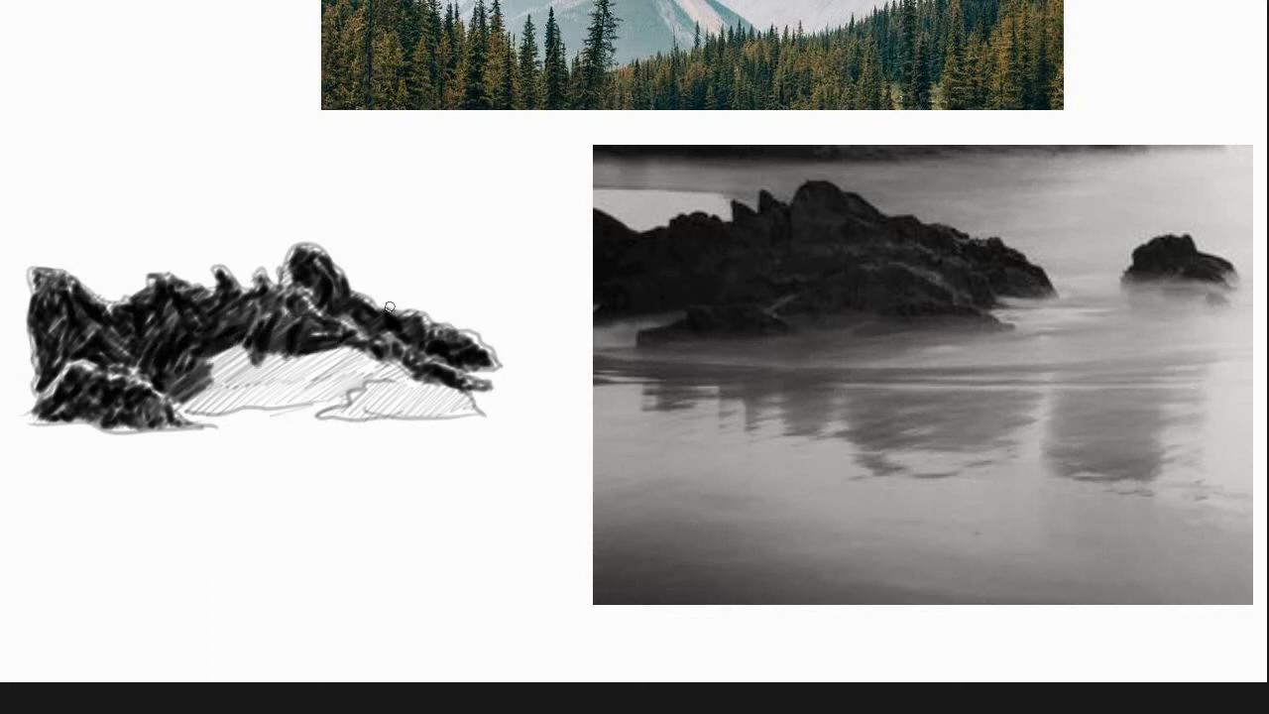
{"action": "mouse_move", "coordinate": [250, 369]}
{"action": "left_mouse_down"}
{"action": "mouse_move", "coordinate": [226, 362]}
{"action": "mouse_move", "coordinate": [196, 404]}
{"action": "mouse_move", "coordinate": [216, 412]}
{"action": "mouse_move", "coordinate": [289, 382]}
{"action": "mouse_move", "coordinate": [315, 388]}
{"action": "mouse_move", "coordinate": [269, 404]}
{"action": "mouse_move", "coordinate": [326, 347]}
{"action": "mouse_move", "coordinate": [331, 396]}
{"action": "mouse_move", "coordinate": [363, 368]}
{"action": "mouse_move", "coordinate": [407, 373]}
{"action": "mouse_move", "coordinate": [392, 392]}
{"action": "mouse_move", "coordinate": [367, 391]}
{"action": "mouse_move", "coordinate": [383, 402]}
{"action": "mouse_move", "coordinate": [469, 407]}
{"action": "mouse_move", "coordinate": [391, 382]}
{"action": "left_mouse_up"}
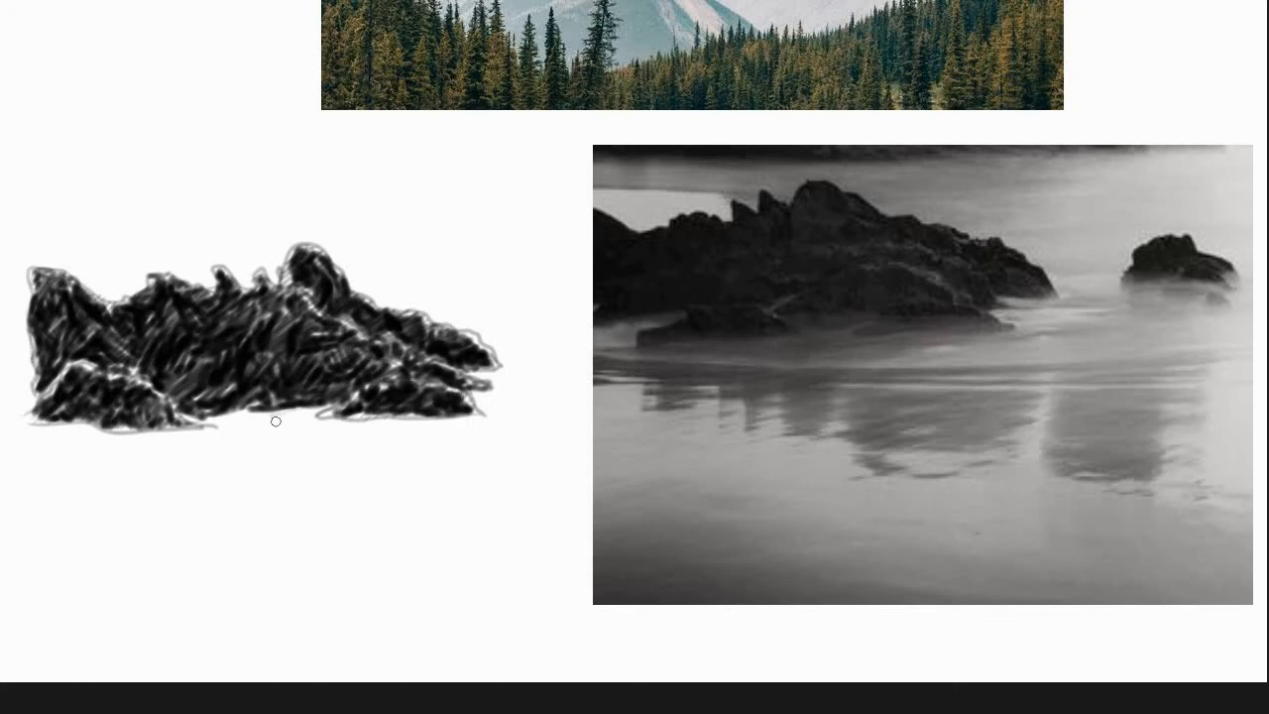
Draw long, gently curved water strokes below the rocks and smudge them into a soft grey, blending the rocks' base into the water.
{"action": "mouse_move", "coordinate": [276, 421]}
{"action": "left_mouse_down"}
{"action": "mouse_move", "coordinate": [214, 424]}
{"action": "mouse_move", "coordinate": [303, 430]}
{"action": "mouse_move", "coordinate": [223, 434]}
{"action": "mouse_move", "coordinate": [259, 436]}
{"action": "mouse_move", "coordinate": [370, 430]}
{"action": "mouse_move", "coordinate": [156, 442]}
{"action": "mouse_move", "coordinate": [427, 436]}
{"action": "mouse_move", "coordinate": [436, 458]}
{"action": "mouse_move", "coordinate": [92, 465]}
{"action": "mouse_move", "coordinate": [224, 484]}
{"action": "mouse_move", "coordinate": [198, 479]}
{"action": "mouse_move", "coordinate": [399, 462]}
{"action": "mouse_move", "coordinate": [198, 482]}
{"action": "mouse_move", "coordinate": [400, 502]}
{"action": "mouse_move", "coordinate": [212, 512]}
{"action": "mouse_move", "coordinate": [508, 520]}
{"action": "mouse_move", "coordinate": [10, 458]}
{"action": "left_mouse_up"}
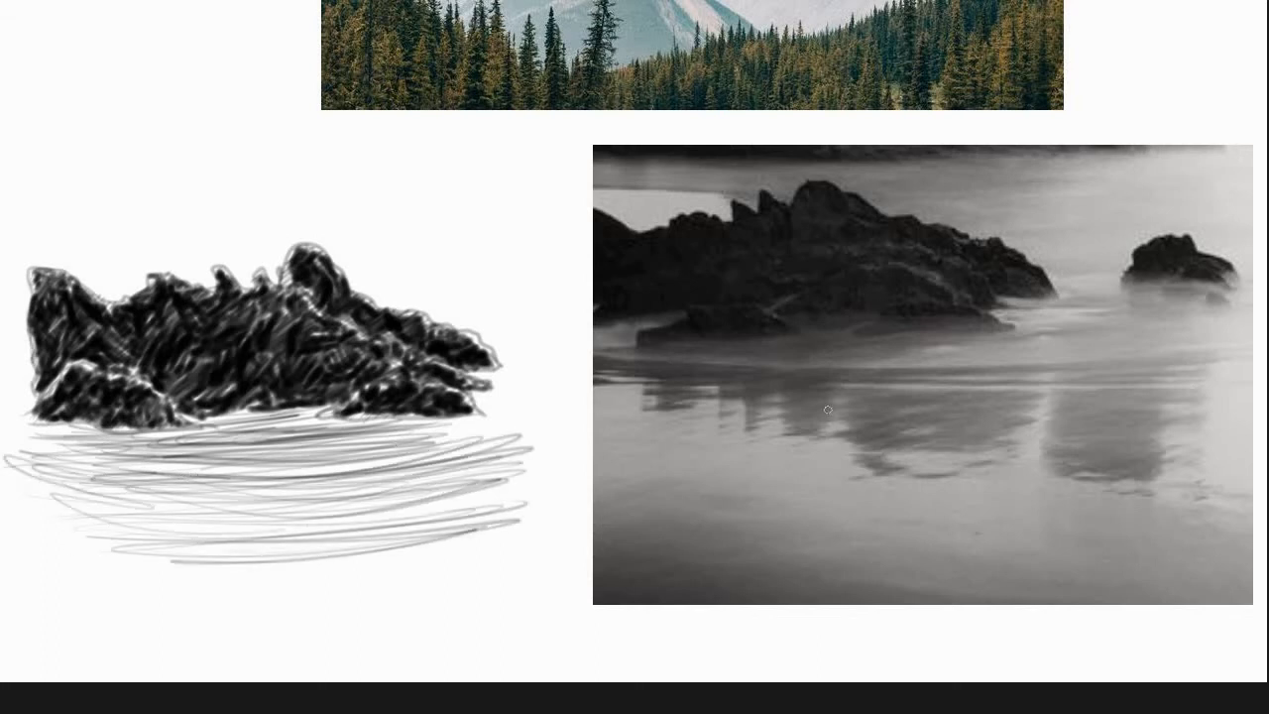
{"action": "mouse_move", "coordinate": [443, 436]}
{"action": "left_mouse_down"}
{"action": "mouse_move", "coordinate": [334, 433]}
{"action": "mouse_move", "coordinate": [499, 453]}
{"action": "mouse_move", "coordinate": [524, 511]}
{"action": "left_mouse_up"}
{"action": "mouse_move", "coordinate": [229, 556]}
{"action": "left_mouse_down"}
{"action": "mouse_move", "coordinate": [80, 508]}
{"action": "mouse_move", "coordinate": [117, 450]}
{"action": "mouse_move", "coordinate": [100, 443]}
{"action": "mouse_move", "coordinate": [317, 432]}
{"action": "mouse_move", "coordinate": [182, 492]}
{"action": "mouse_move", "coordinate": [230, 516]}
{"action": "mouse_move", "coordinate": [396, 532]}
{"action": "left_mouse_up"}
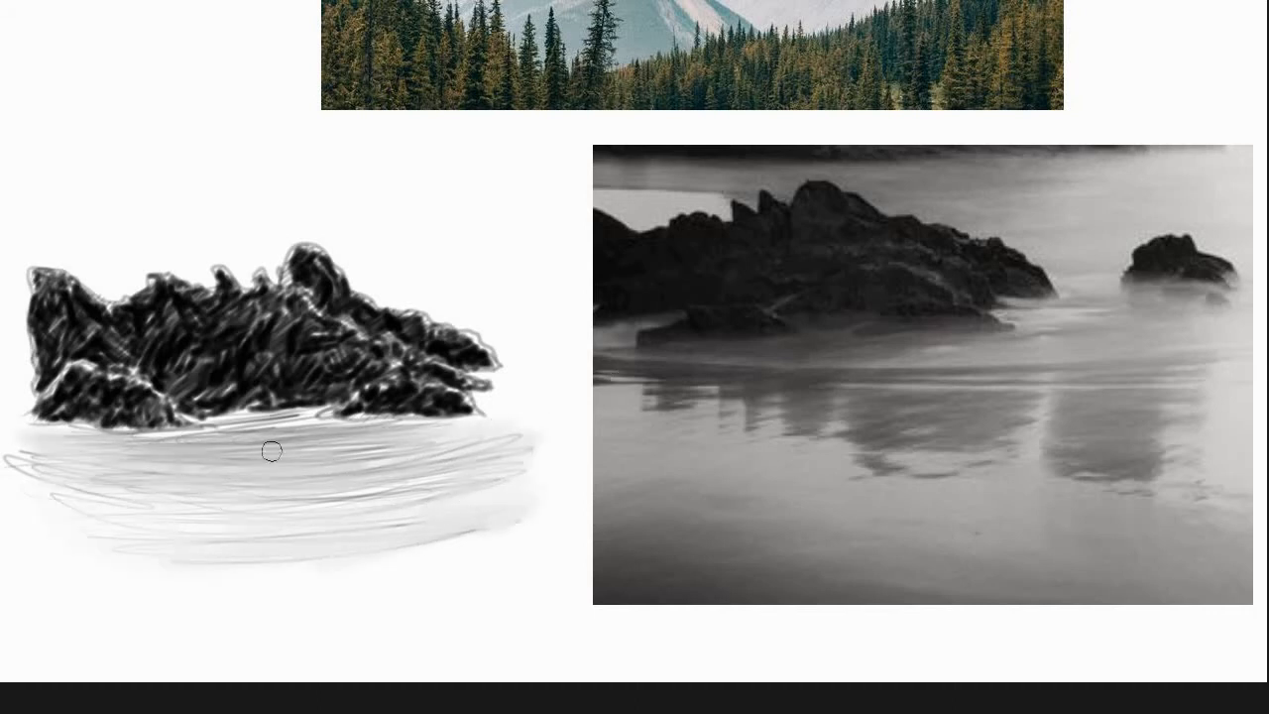
{"action": "mouse_move", "coordinate": [269, 447]}
{"action": "left_mouse_down"}
{"action": "mouse_move", "coordinate": [358, 422]}
{"action": "mouse_move", "coordinate": [248, 409]}
{"action": "mouse_move", "coordinate": [178, 431]}
{"action": "mouse_move", "coordinate": [33, 412]}
{"action": "left_mouse_up"}
{"action": "mouse_move", "coordinate": [413, 435]}
{"action": "left_mouse_down"}
{"action": "mouse_move", "coordinate": [474, 424]}
{"action": "mouse_move", "coordinate": [498, 376]}
{"action": "left_mouse_up"}
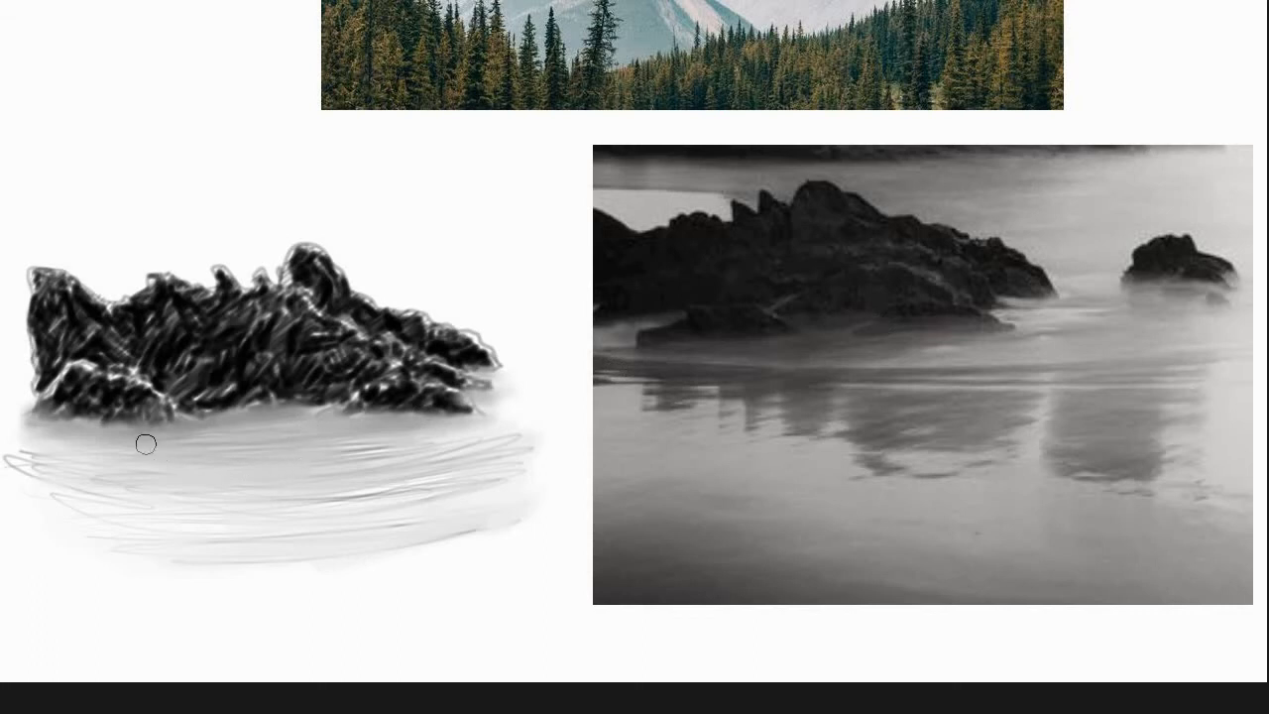
Add curved white highlight streaks across the water below the rocks.
{"action": "left_click_drag", "start_coordinate": [77, 439], "coordinate": [466, 410]}
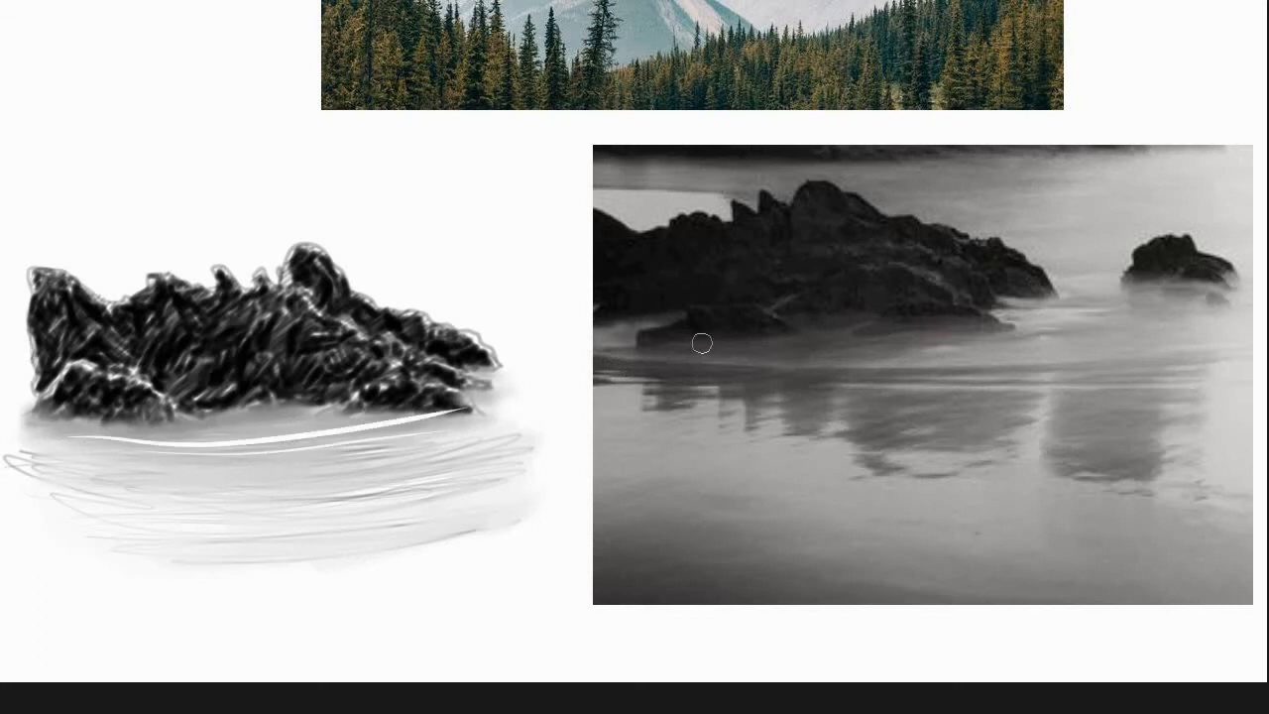
{"action": "left_click_drag", "start_coordinate": [75, 461], "coordinate": [466, 436]}
{"action": "mouse_move", "coordinate": [89, 491]}
{"action": "left_mouse_down"}
{"action": "mouse_move", "coordinate": [474, 472]}
{"action": "mouse_move", "coordinate": [474, 496]}
{"action": "left_mouse_up"}
{"action": "mouse_move", "coordinate": [107, 441]}
{"action": "left_mouse_down"}
{"action": "mouse_move", "coordinate": [342, 411]}
{"action": "mouse_move", "coordinate": [90, 439]}
{"action": "mouse_move", "coordinate": [486, 409]}
{"action": "mouse_move", "coordinate": [62, 456]}
{"action": "mouse_move", "coordinate": [448, 503]}
{"action": "left_mouse_up"}
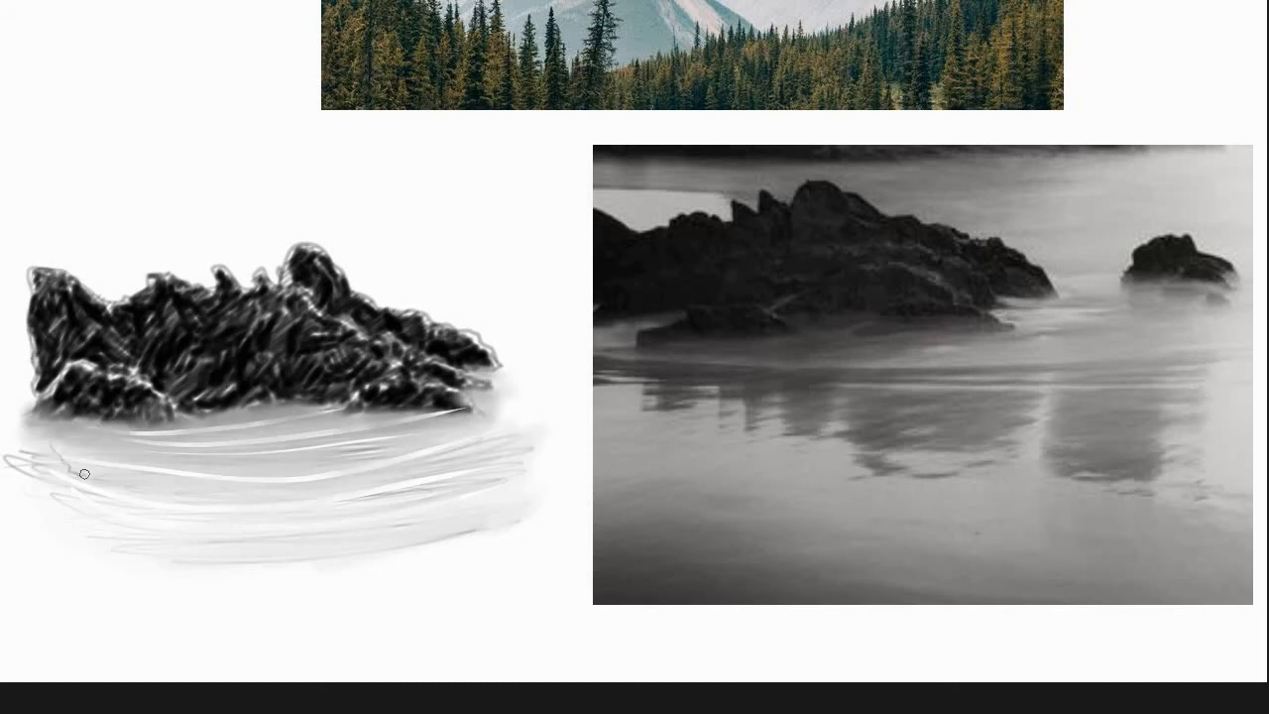
Scribble dark zigzag reflections of the rocks across the water and soften them by smudging along the ripples.
{"action": "mouse_move", "coordinate": [84, 474]}
{"action": "left_mouse_down"}
{"action": "mouse_move", "coordinate": [104, 506]}
{"action": "mouse_move", "coordinate": [132, 496]}
{"action": "mouse_move", "coordinate": [150, 529]}
{"action": "mouse_move", "coordinate": [164, 511]}
{"action": "mouse_move", "coordinate": [183, 535]}
{"action": "mouse_move", "coordinate": [152, 512]}
{"action": "mouse_move", "coordinate": [232, 513]}
{"action": "mouse_move", "coordinate": [199, 534]}
{"action": "mouse_move", "coordinate": [227, 508]}
{"action": "mouse_move", "coordinate": [284, 501]}
{"action": "mouse_move", "coordinate": [265, 506]}
{"action": "mouse_move", "coordinate": [299, 478]}
{"action": "mouse_move", "coordinate": [346, 496]}
{"action": "mouse_move", "coordinate": [294, 527]}
{"action": "mouse_move", "coordinate": [392, 460]}
{"action": "mouse_move", "coordinate": [294, 476]}
{"action": "mouse_move", "coordinate": [369, 435]}
{"action": "mouse_move", "coordinate": [368, 486]}
{"action": "mouse_move", "coordinate": [408, 499]}
{"action": "mouse_move", "coordinate": [392, 509]}
{"action": "mouse_move", "coordinate": [404, 437]}
{"action": "mouse_move", "coordinate": [210, 475]}
{"action": "mouse_move", "coordinate": [227, 437]}
{"action": "mouse_move", "coordinate": [105, 413]}
{"action": "left_mouse_up"}
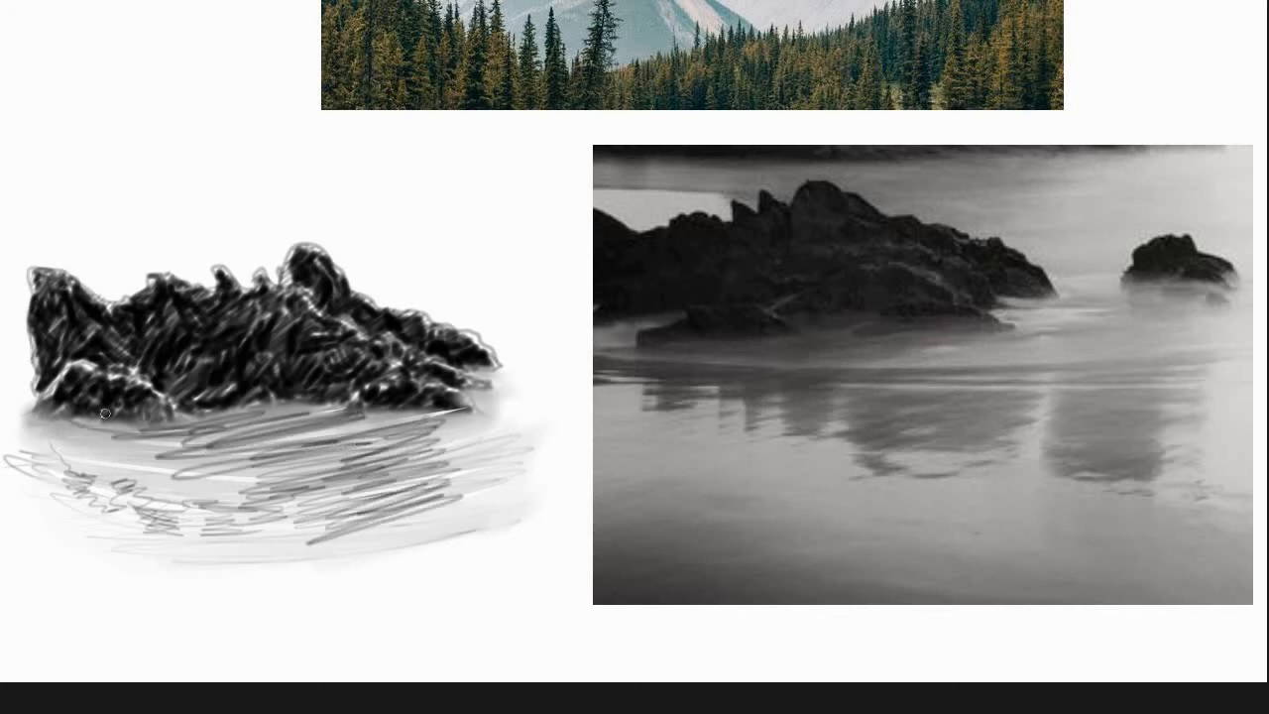
{"action": "mouse_move", "coordinate": [224, 383]}
{"action": "left_mouse_down"}
{"action": "mouse_move", "coordinate": [71, 442]}
{"action": "mouse_move", "coordinate": [67, 490]}
{"action": "mouse_move", "coordinate": [237, 519]}
{"action": "mouse_move", "coordinate": [224, 461]}
{"action": "mouse_move", "coordinate": [253, 416]}
{"action": "mouse_move", "coordinate": [417, 424]}
{"action": "mouse_move", "coordinate": [247, 532]}
{"action": "mouse_move", "coordinate": [439, 462]}
{"action": "mouse_move", "coordinate": [357, 452]}
{"action": "left_mouse_up"}
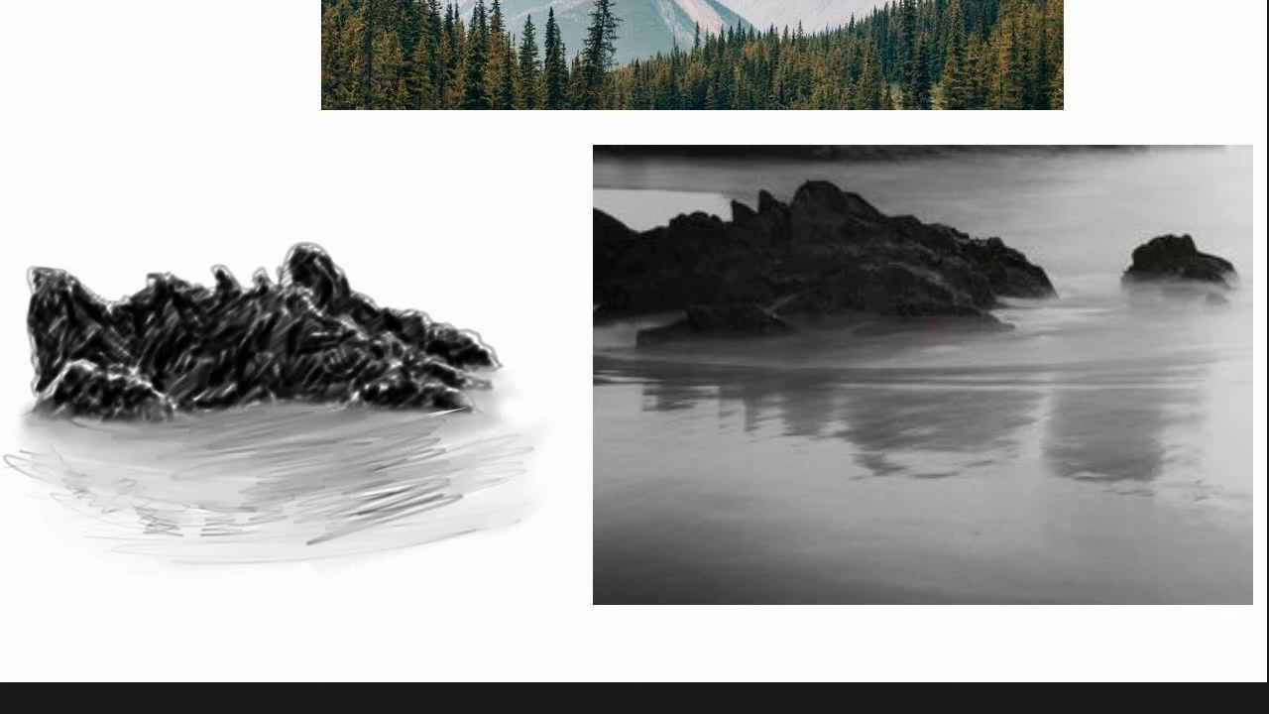
{"action": "mouse_move", "coordinate": [61, 433]}
{"action": "left_mouse_down"}
{"action": "mouse_move", "coordinate": [304, 445]}
{"action": "mouse_move", "coordinate": [394, 420]}
{"action": "left_mouse_up"}
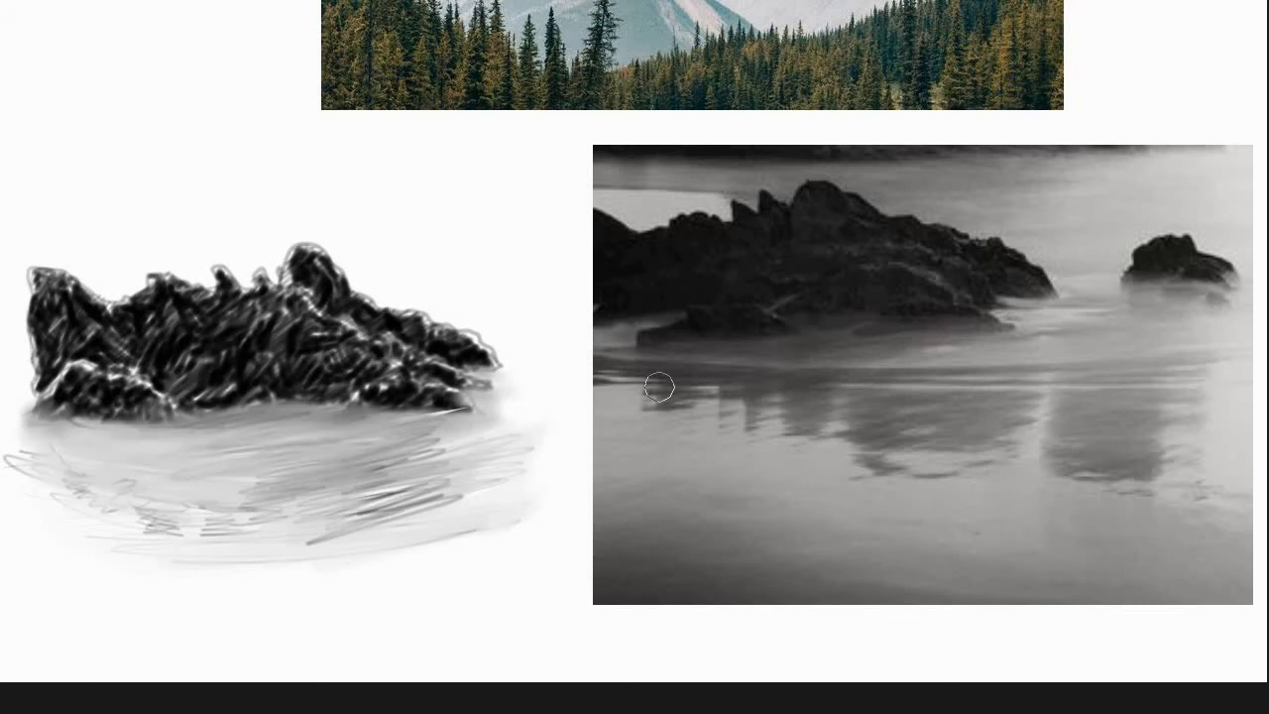
{"action": "key", "text": "ctrl+z"}
{"action": "mouse_move", "coordinate": [185, 437]}
{"action": "left_mouse_down"}
{"action": "mouse_move", "coordinate": [98, 474]}
{"action": "mouse_move", "coordinate": [387, 418]}
{"action": "mouse_move", "coordinate": [138, 470]}
{"action": "mouse_move", "coordinate": [459, 440]}
{"action": "mouse_move", "coordinate": [175, 422]}
{"action": "mouse_move", "coordinate": [206, 501]}
{"action": "mouse_move", "coordinate": [516, 401]}
{"action": "left_mouse_up"}
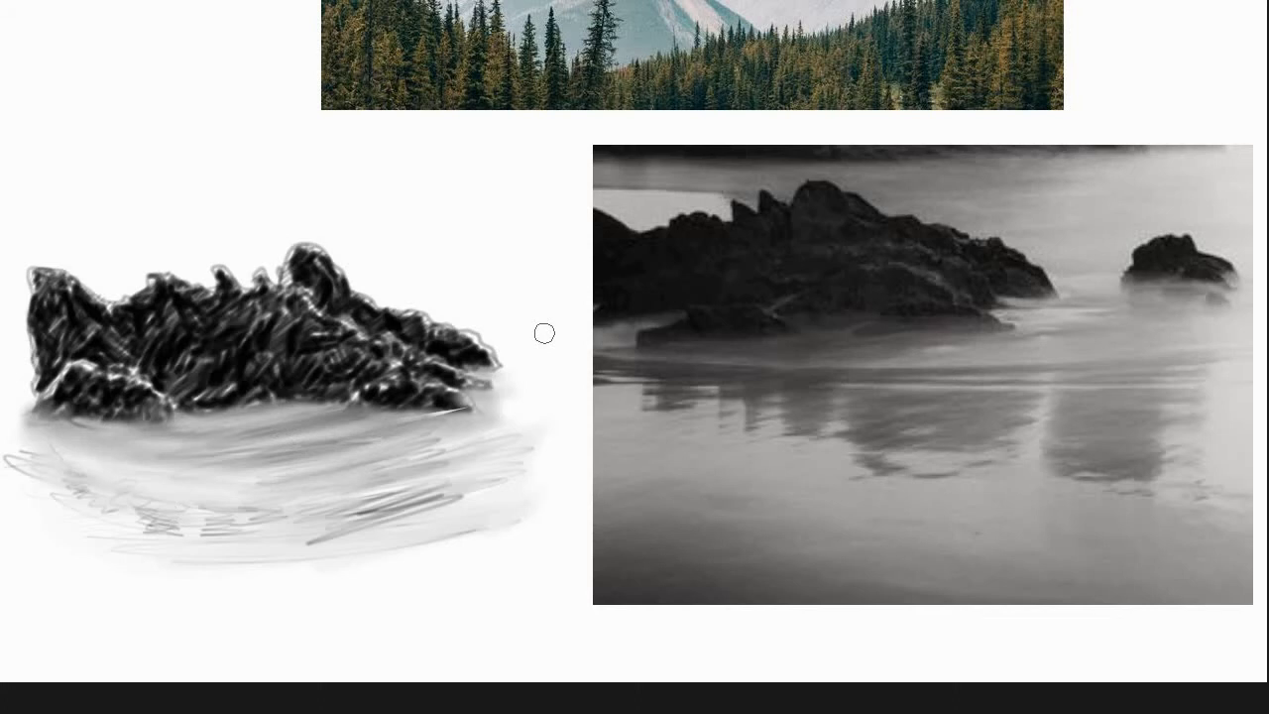
Deepen the rock reflections at the left and centre of the water with short ripple strokes and soft grey blending.
{"action": "mouse_move", "coordinate": [93, 461]}
{"action": "left_mouse_down"}
{"action": "mouse_move", "coordinate": [109, 491]}
{"action": "mouse_move", "coordinate": [148, 450]}
{"action": "mouse_move", "coordinate": [184, 503]}
{"action": "mouse_move", "coordinate": [160, 485]}
{"action": "mouse_move", "coordinate": [219, 491]}
{"action": "mouse_move", "coordinate": [204, 452]}
{"action": "mouse_move", "coordinate": [235, 424]}
{"action": "mouse_move", "coordinate": [242, 506]}
{"action": "mouse_move", "coordinate": [288, 512]}
{"action": "mouse_move", "coordinate": [359, 476]}
{"action": "mouse_move", "coordinate": [230, 436]}
{"action": "mouse_move", "coordinate": [255, 418]}
{"action": "left_mouse_up"}
{"action": "mouse_move", "coordinate": [276, 462]}
{"action": "left_mouse_down"}
{"action": "mouse_move", "coordinate": [221, 436]}
{"action": "mouse_move", "coordinate": [161, 485]}
{"action": "mouse_move", "coordinate": [105, 502]}
{"action": "mouse_move", "coordinate": [94, 472]}
{"action": "mouse_move", "coordinate": [233, 479]}
{"action": "mouse_move", "coordinate": [333, 514]}
{"action": "mouse_move", "coordinate": [258, 531]}
{"action": "mouse_move", "coordinate": [386, 458]}
{"action": "left_mouse_up"}
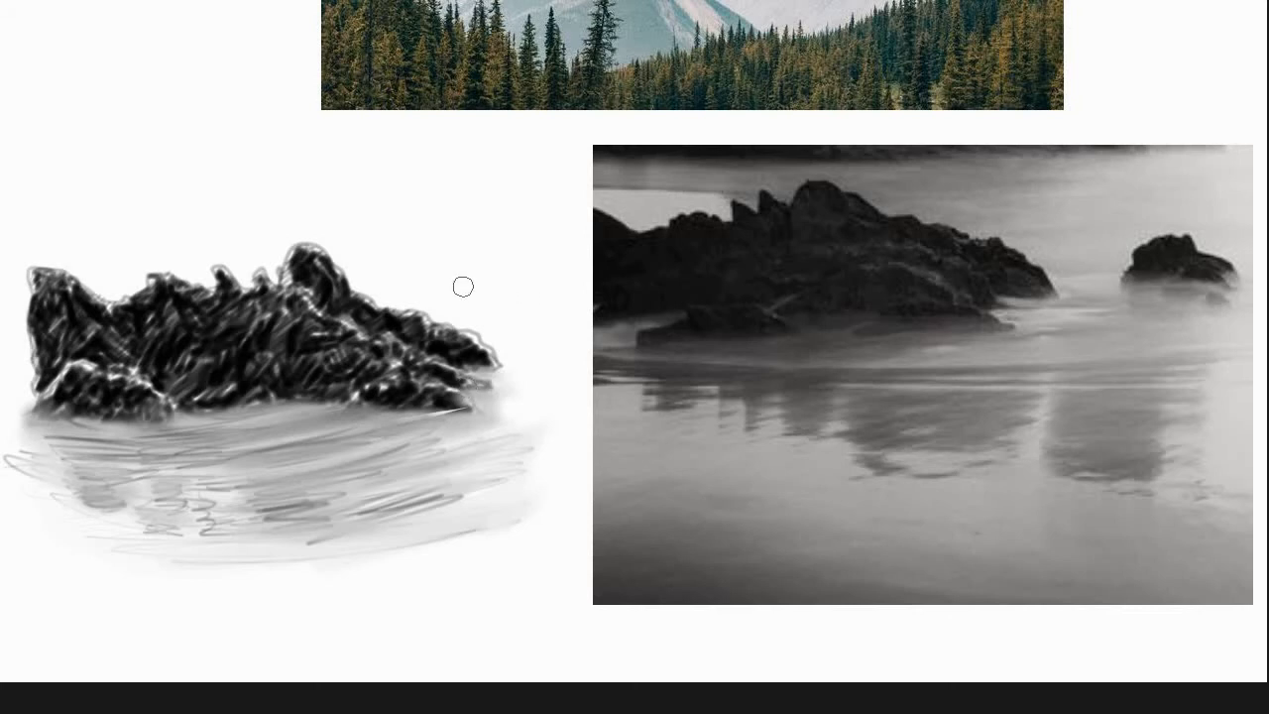
{"action": "scroll", "coordinate": [463, 287], "scroll_direction": "down", "scroll_amount": 2}
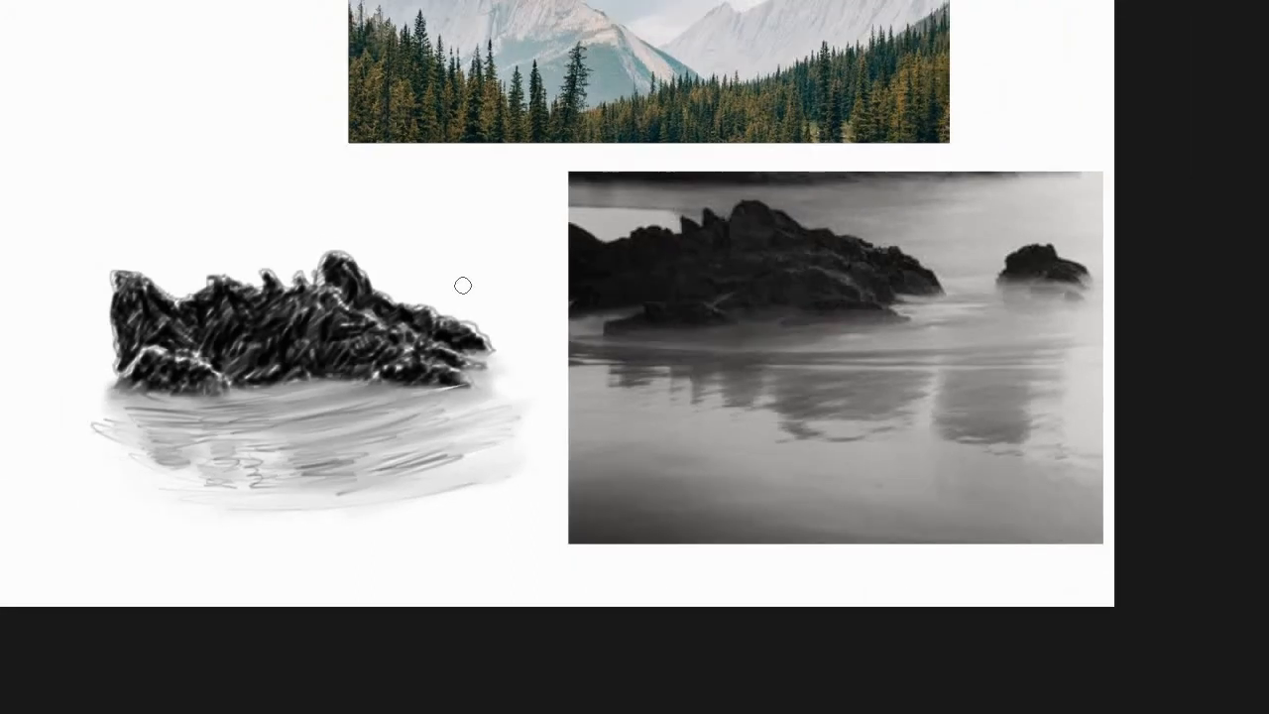
{"action": "scroll", "coordinate": [557, 304], "scroll_direction": "left", "scroll_amount": 2}
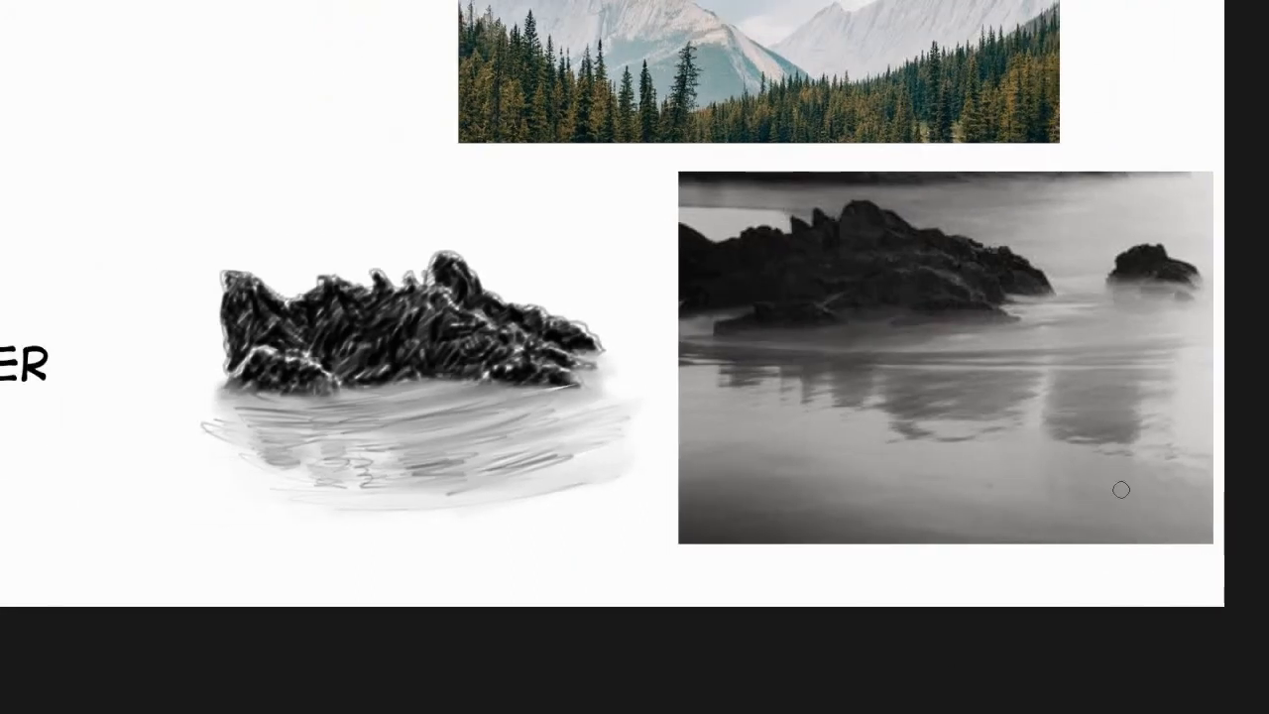